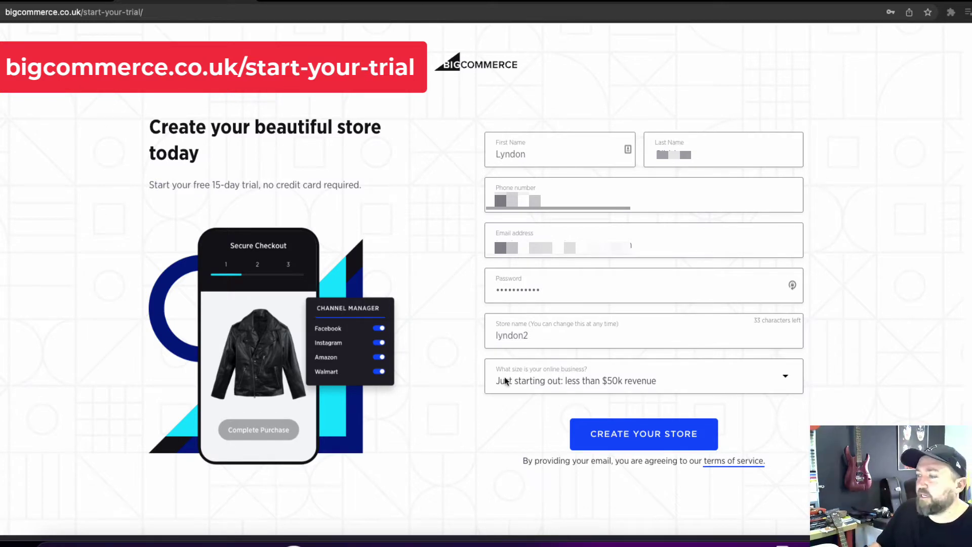
Step: Submit the form to create the BigCommerce trial store
{"action": "left_click", "coordinate": [652, 437]}
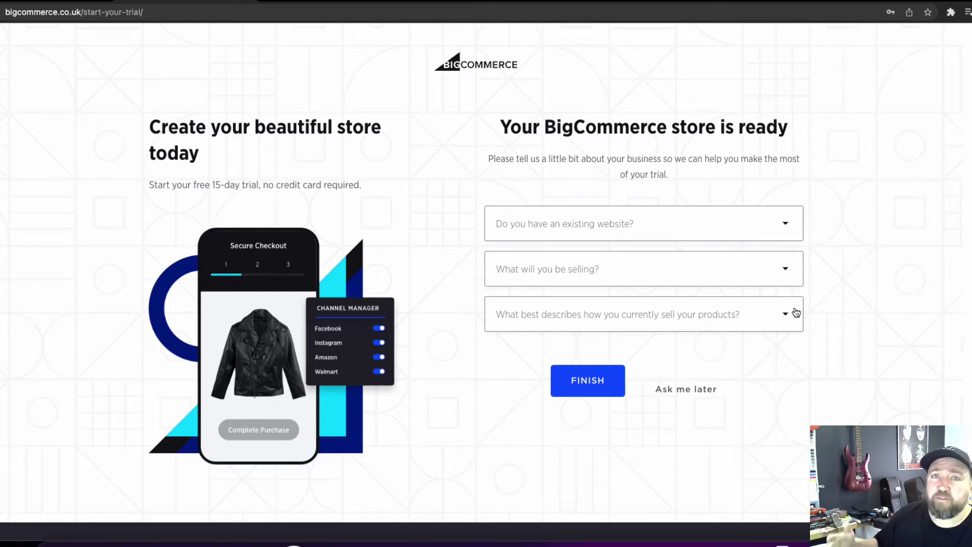
Step: Skip the business questions and check the empty Orders list
{"action": "left_click", "coordinate": [688, 389]}
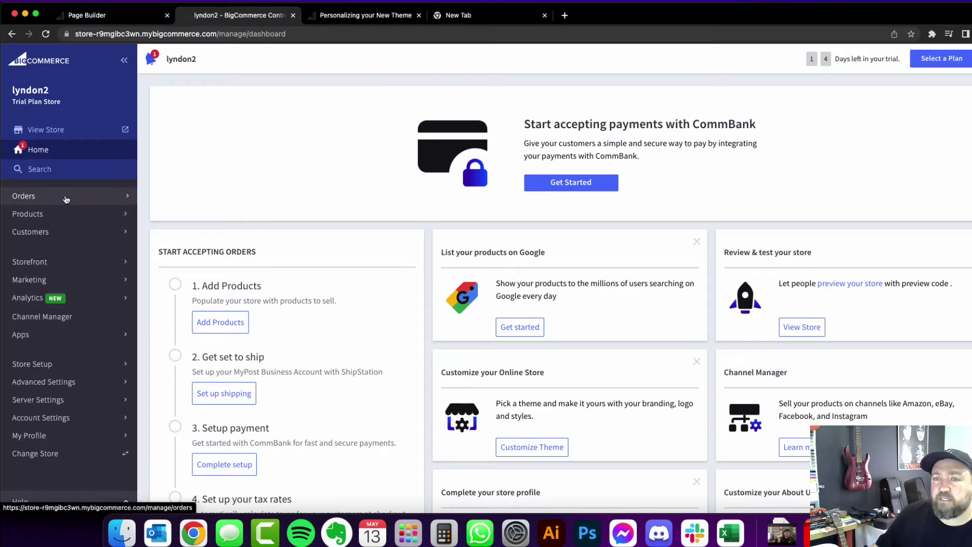
{"action": "left_click", "coordinate": [65, 199]}
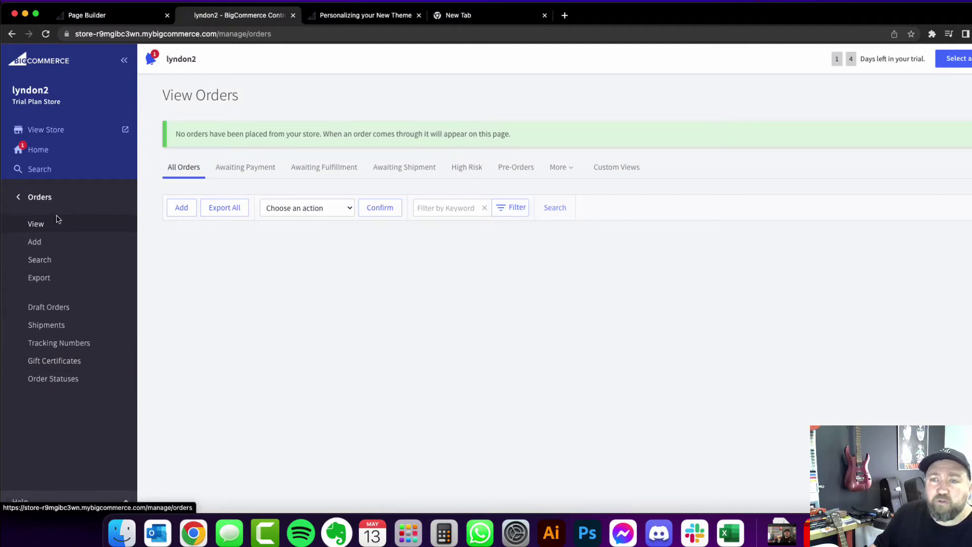
{"action": "left_click", "coordinate": [17, 198]}
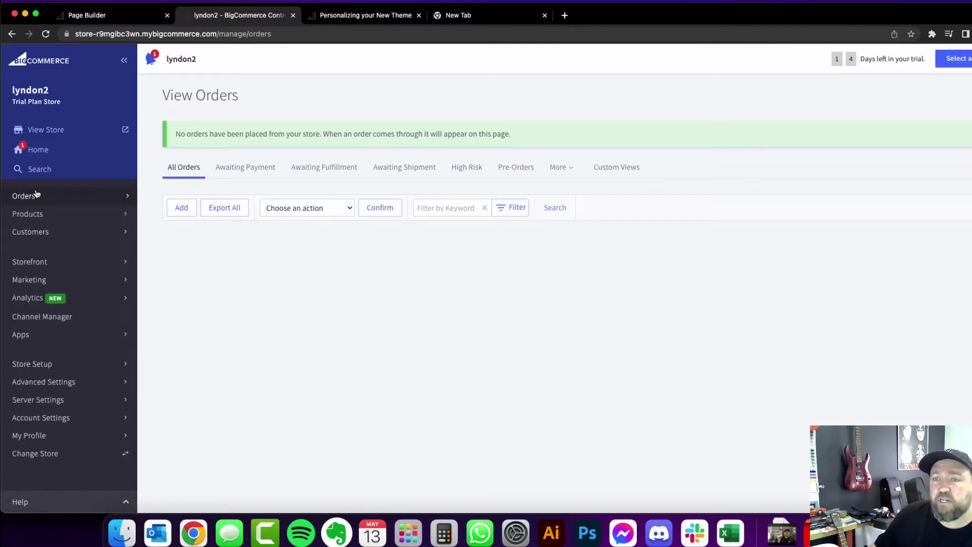
Step: Browse the sample products in the store's Products list
{"action": "left_click", "coordinate": [83, 215]}
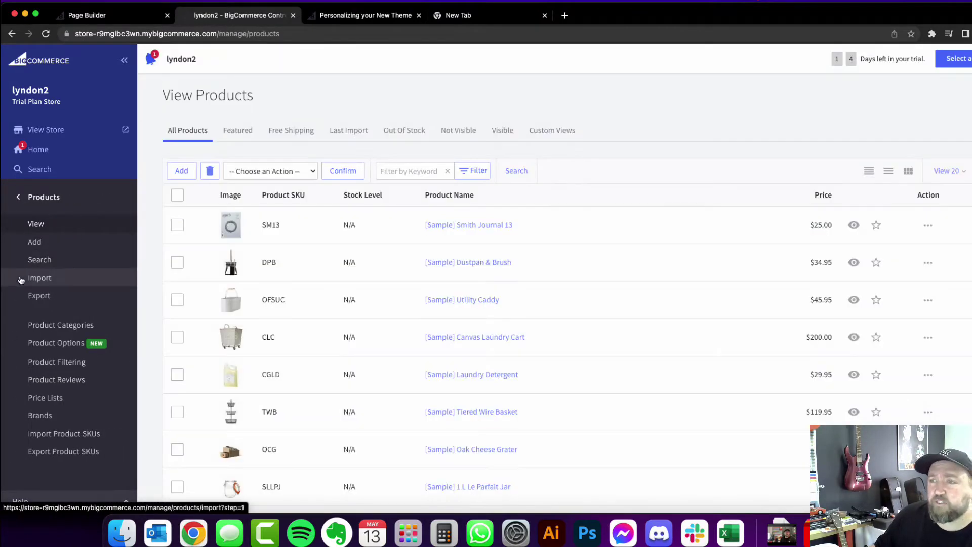
{"action": "scroll", "coordinate": [308, 163], "scroll_direction": "down", "scroll_amount": 5}
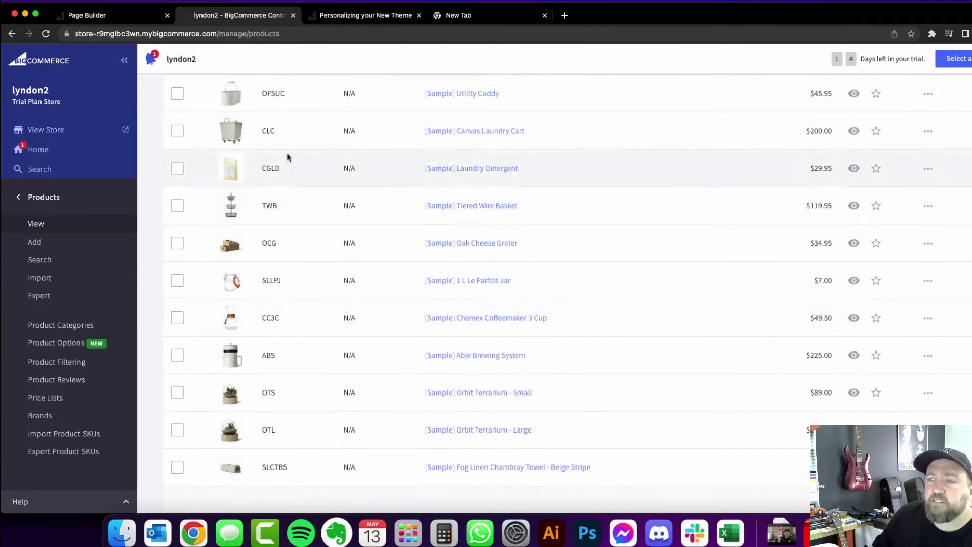
{"action": "scroll", "coordinate": [435, 203], "scroll_direction": "down", "scroll_amount": 4}
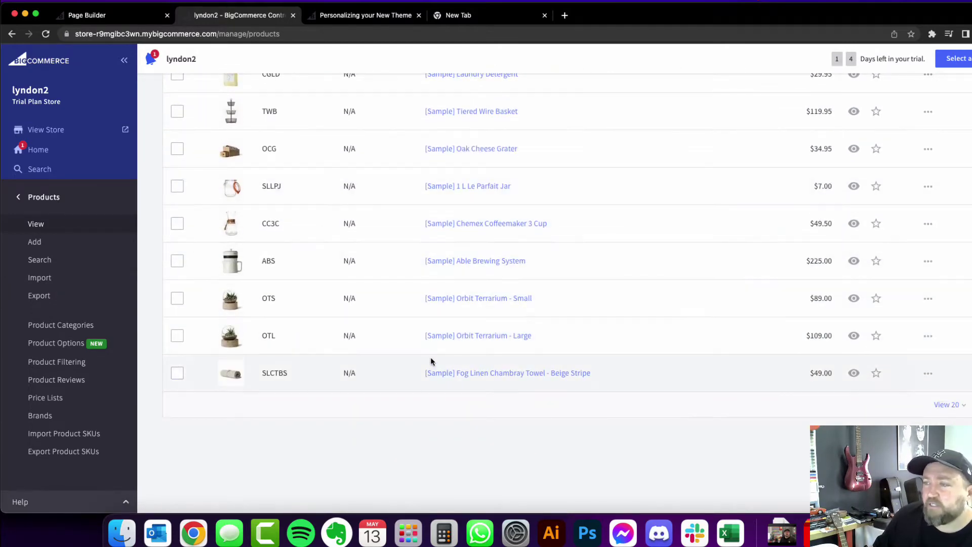
{"action": "scroll", "coordinate": [430, 357], "scroll_direction": "up", "scroll_amount": 6}
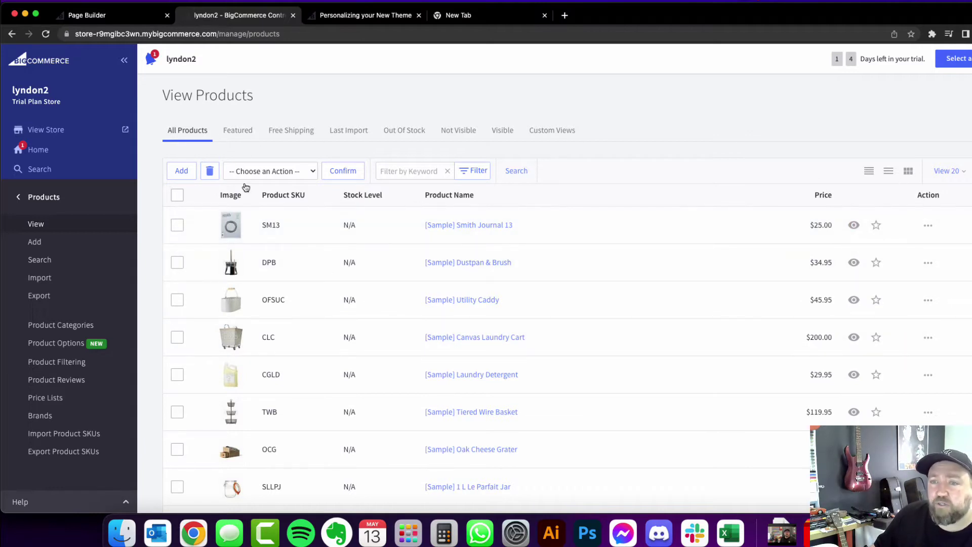
Step: Review the store's Analytics overview page
{"action": "left_click", "coordinate": [18, 199]}
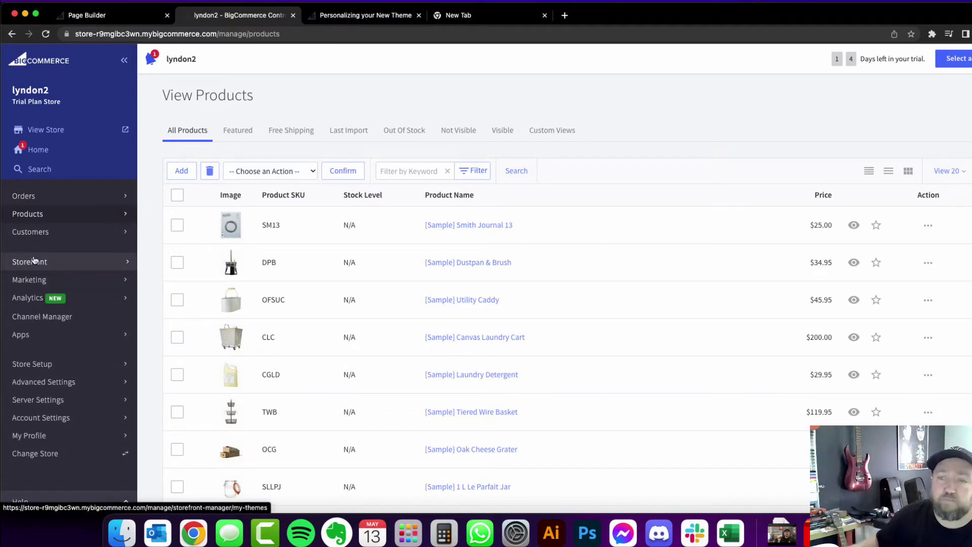
{"action": "left_click", "coordinate": [76, 303]}
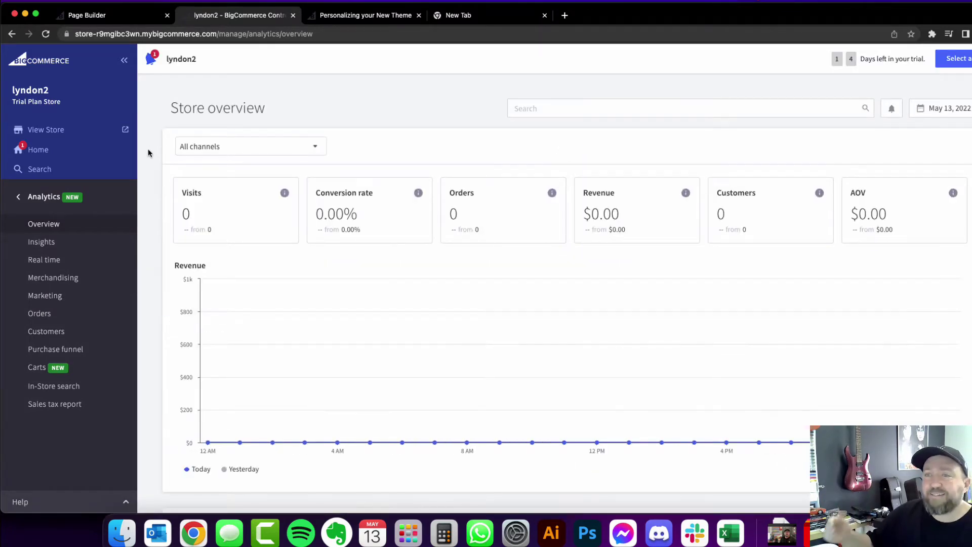
{"action": "scroll", "coordinate": [182, 157], "scroll_direction": "down", "scroll_amount": 5}
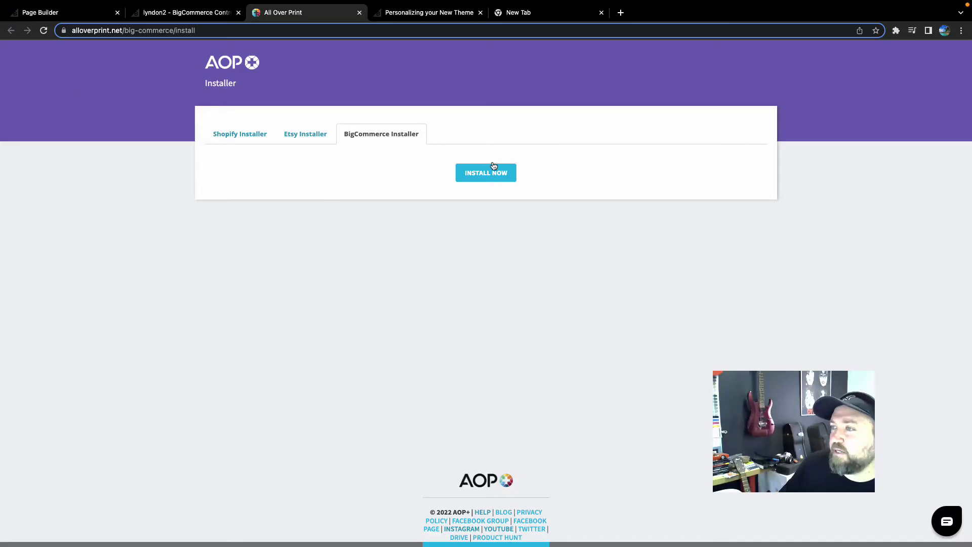
Step: Start installing AOP+ on the BigCommerce store with Install Now
{"action": "left_click", "coordinate": [486, 181]}
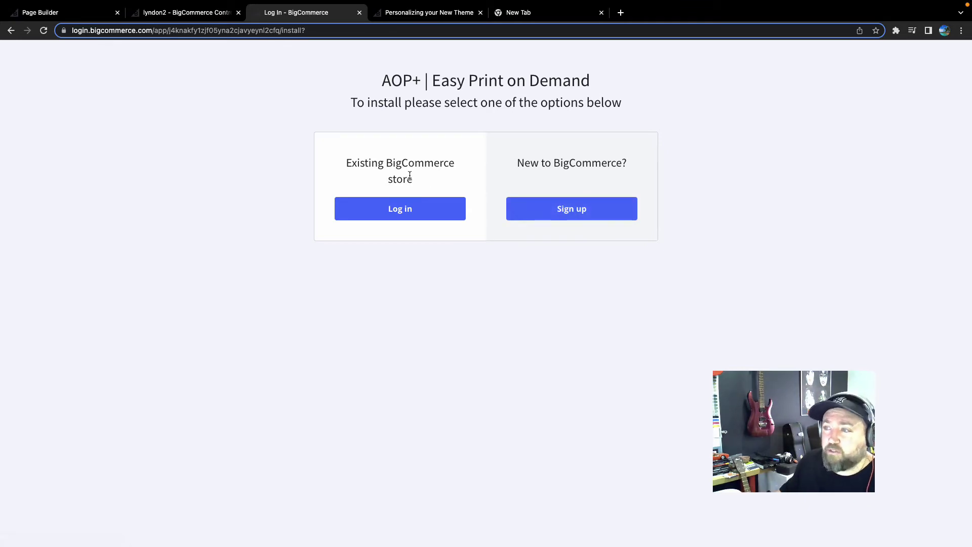
Step: Log in to the existing BigCommerce store with saved credentials, dismissing the password-saving prompt
{"action": "left_click", "coordinate": [366, 214]}
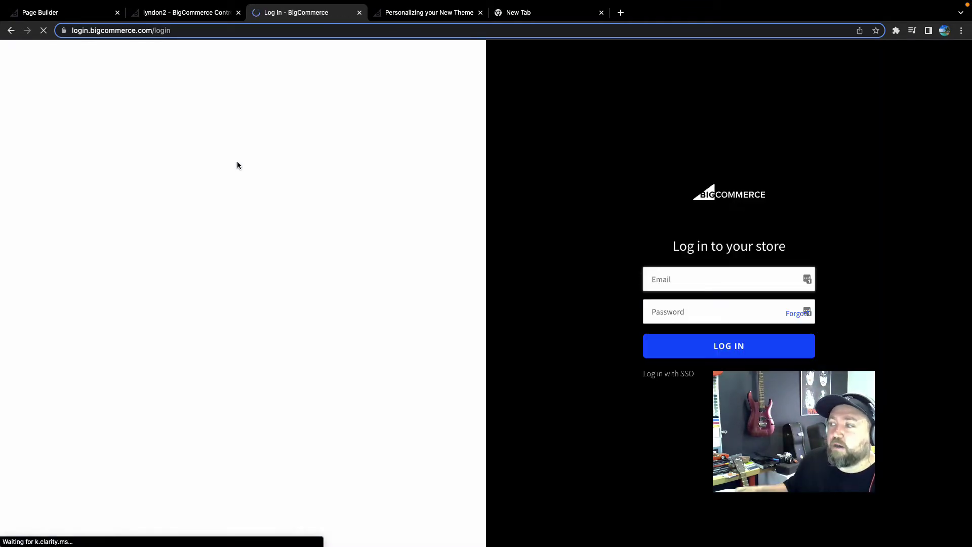
{"action": "left_click", "coordinate": [807, 281]}
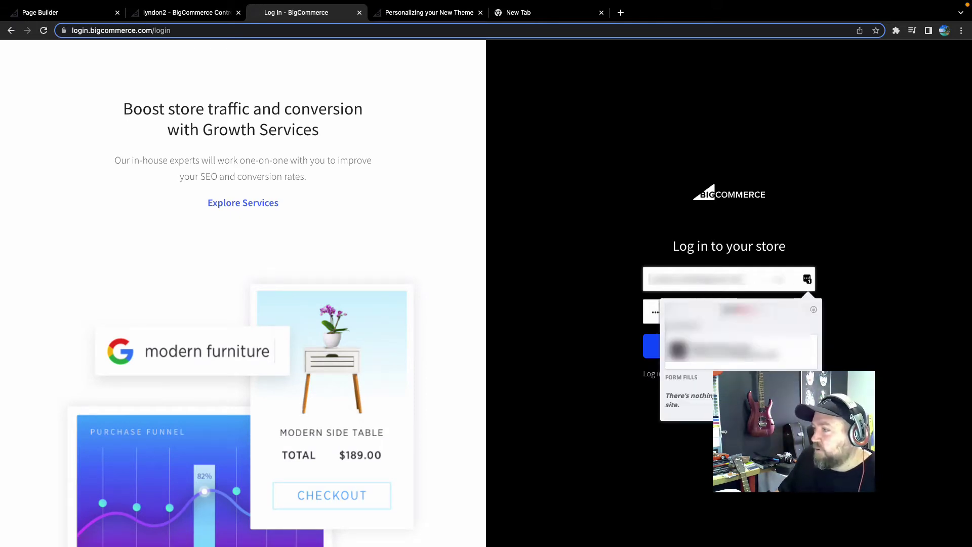
{"action": "key", "text": "Return"}
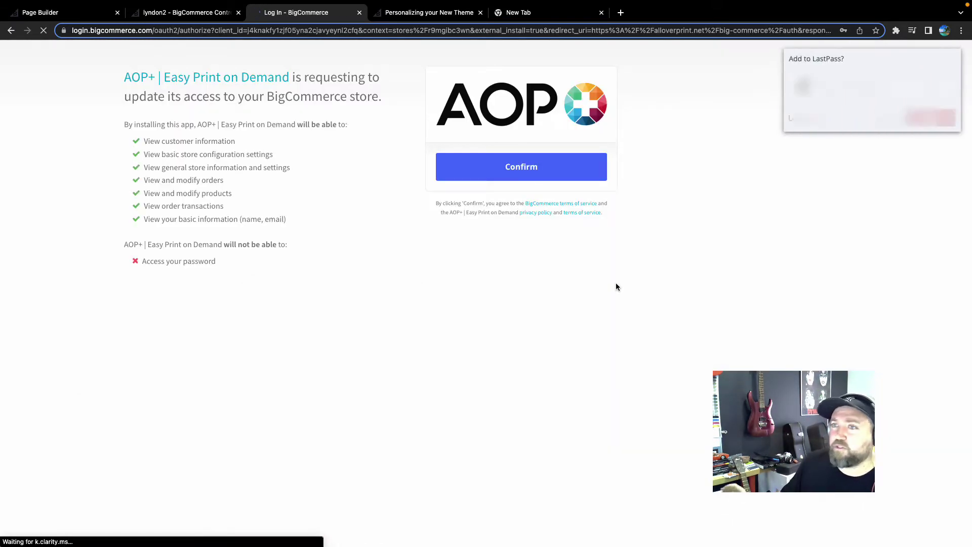
{"action": "left_click", "coordinate": [883, 120]}
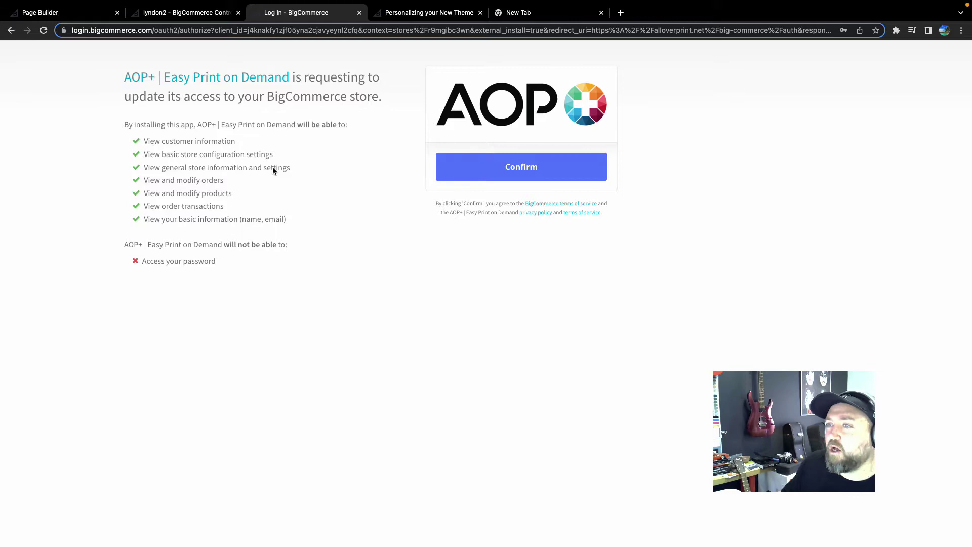
Step: Grant AOP+ store access and skip through the welcome slides to start designing
{"action": "left_click", "coordinate": [581, 165]}
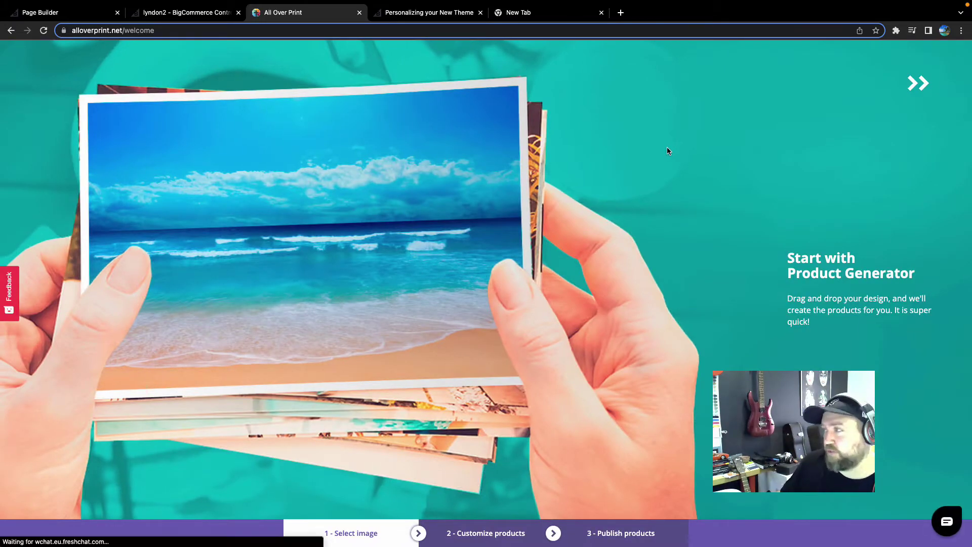
{"action": "left_click", "coordinate": [923, 85]}
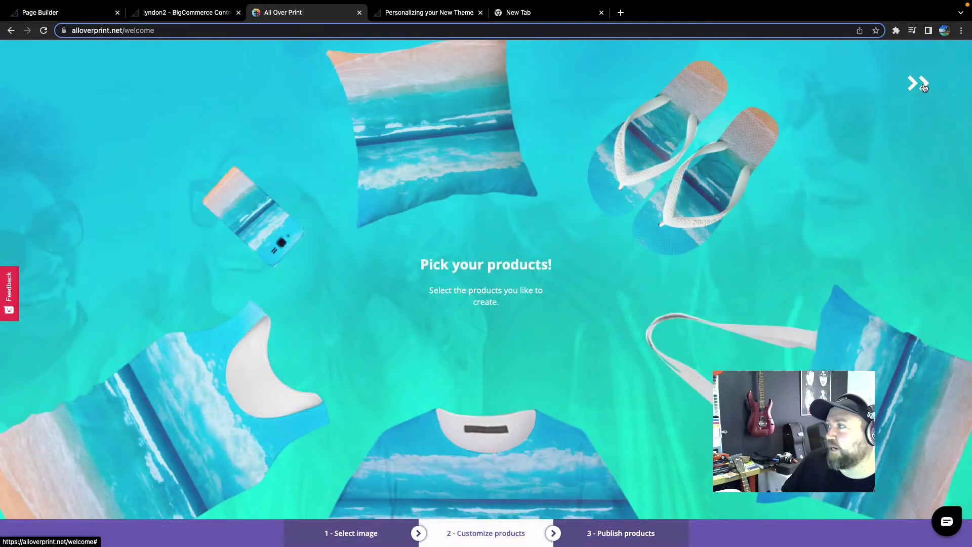
{"action": "left_click", "coordinate": [921, 85]}
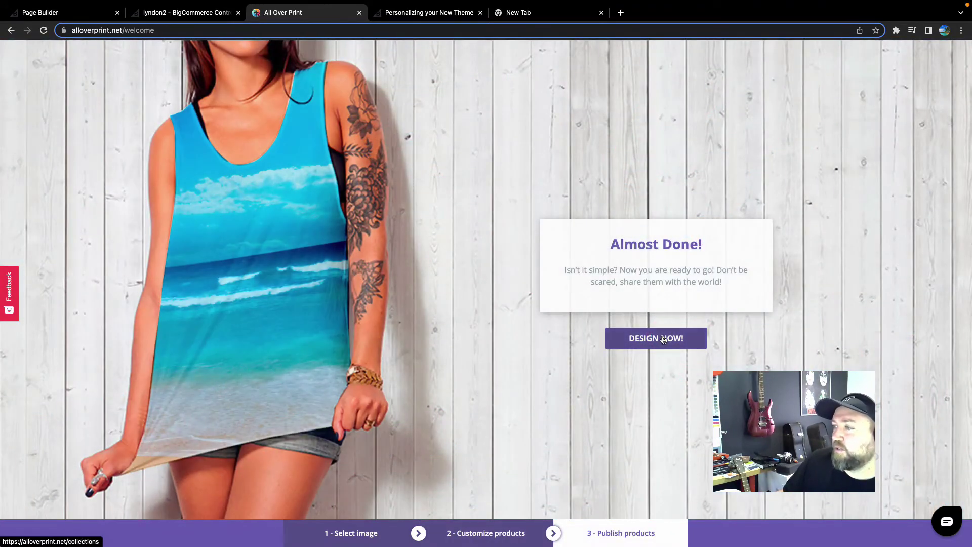
{"action": "left_click", "coordinate": [663, 339]}
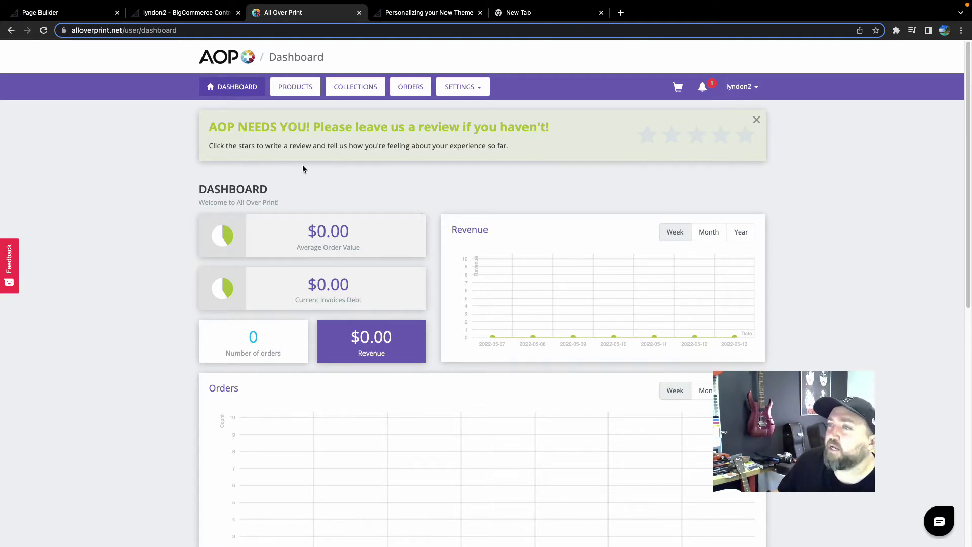
Step: Create a new 'British Boot' collection from the AOP+ Products page
{"action": "left_click", "coordinate": [294, 87]}
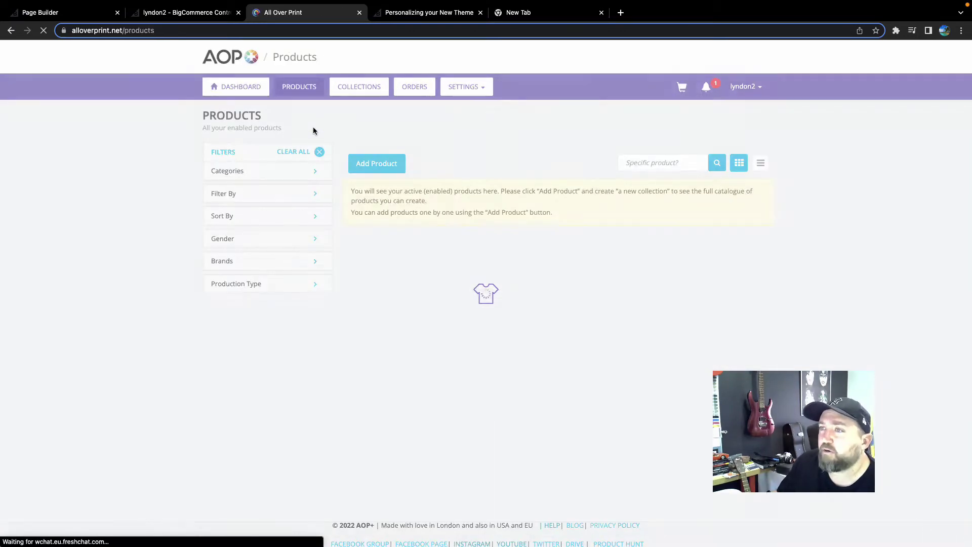
{"action": "left_click", "coordinate": [378, 169]}
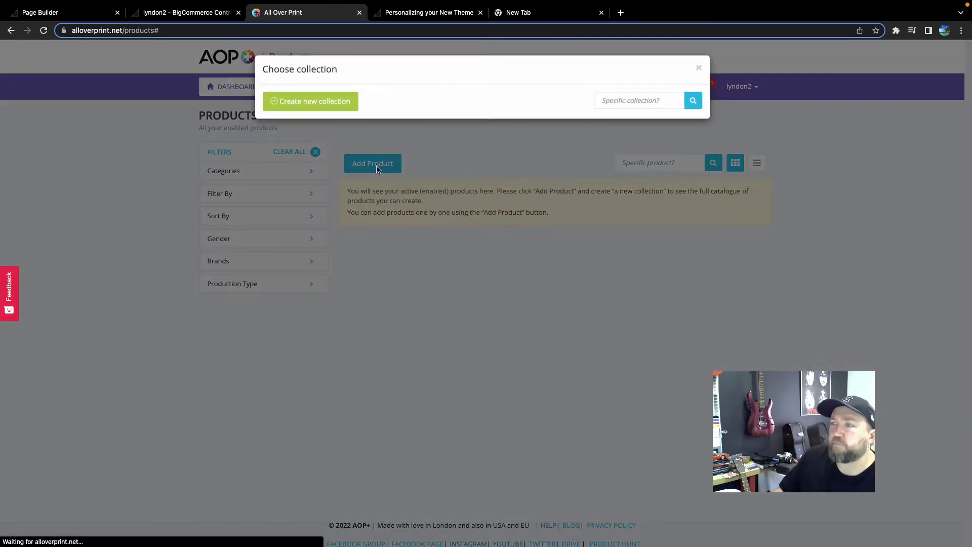
{"action": "left_click", "coordinate": [313, 104]}
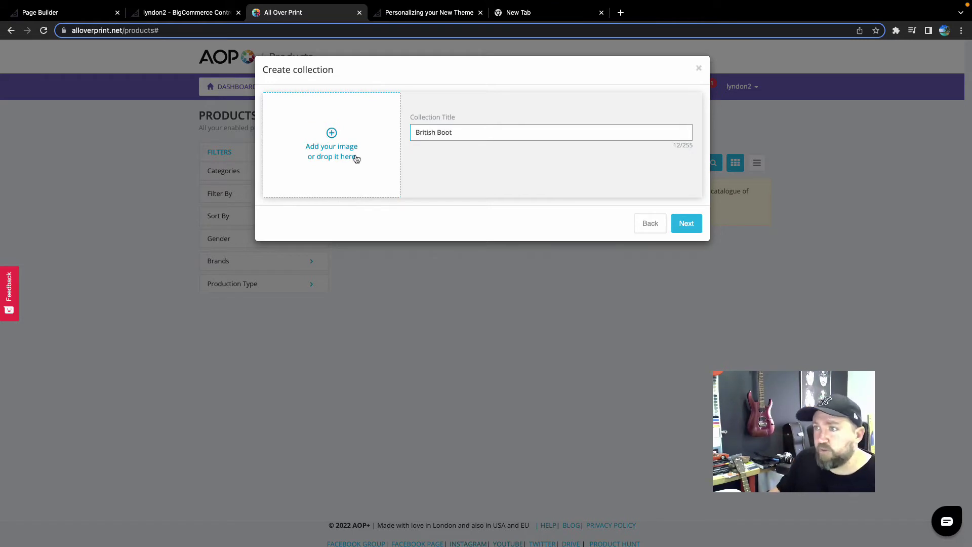
Step: Upload the Union Jack boot image to the collection and continue to product choice
{"action": "left_click", "coordinate": [333, 140]}
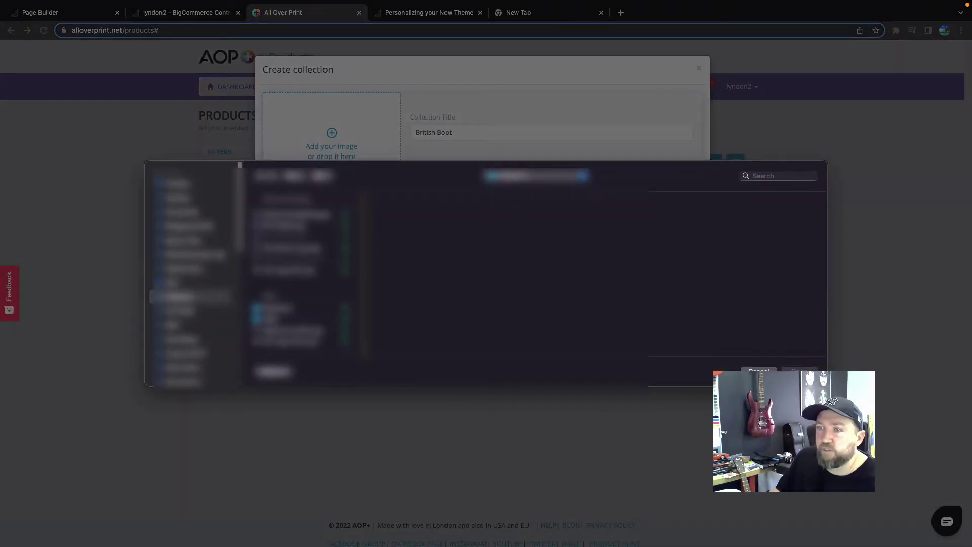
{"action": "left_click", "coordinate": [177, 282]}
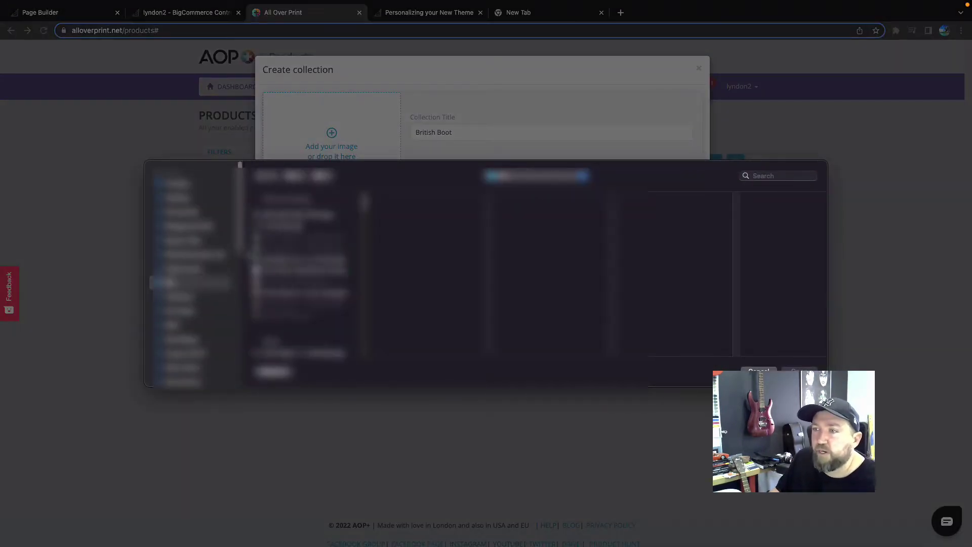
{"action": "scroll", "coordinate": [298, 273], "scroll_direction": "down", "scroll_amount": 8}
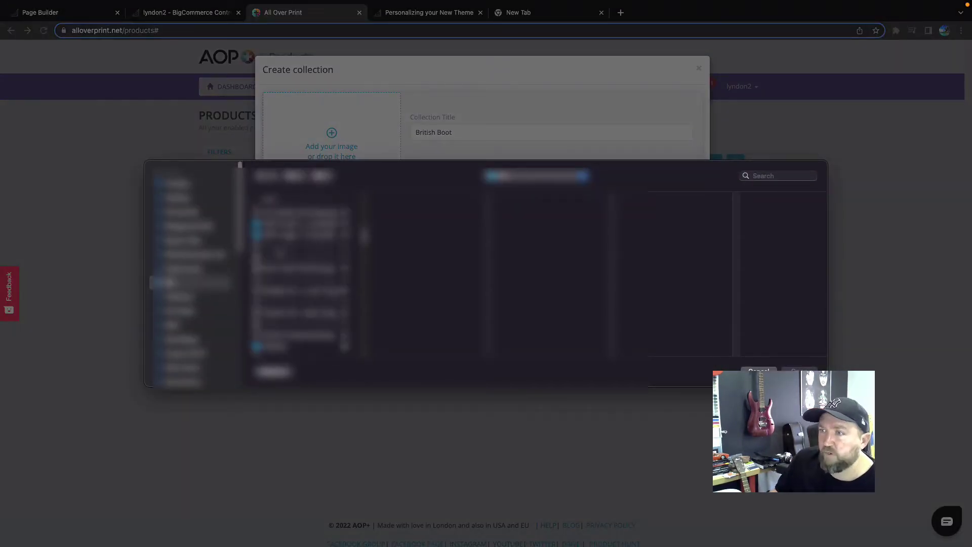
{"action": "double_click", "coordinate": [506, 176]}
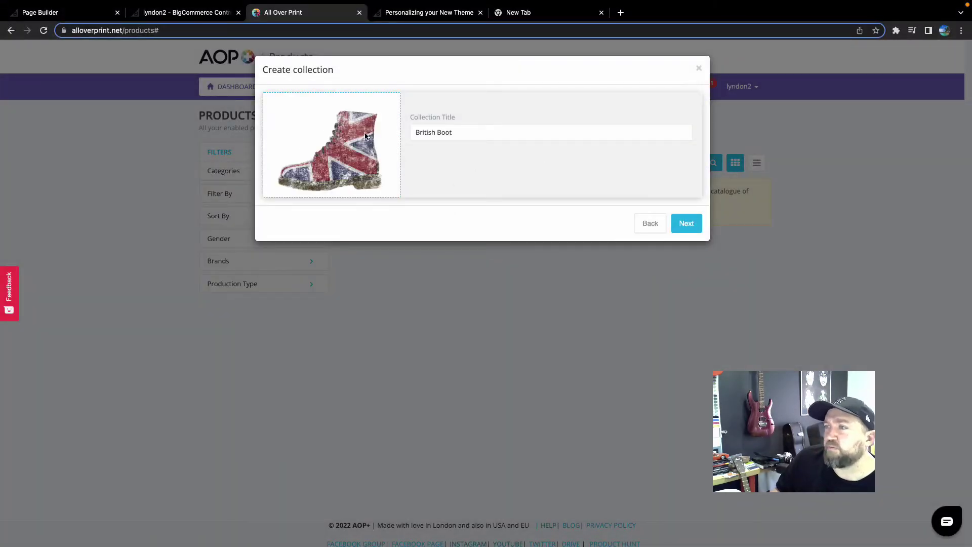
{"action": "left_click", "coordinate": [687, 226]}
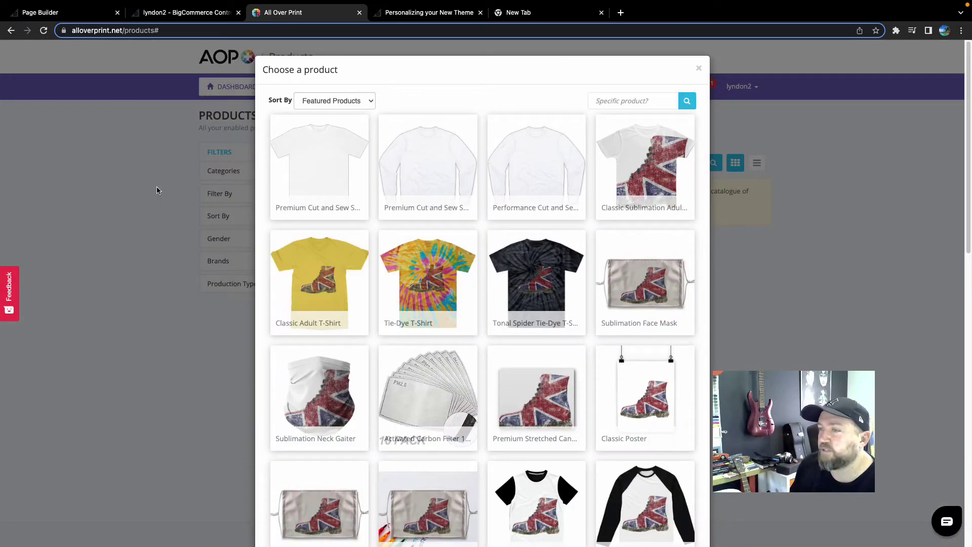
Step: Pick the Classic Adult T-Shirt as the British Boot collection's product
{"action": "scroll", "coordinate": [523, 298], "scroll_direction": "down", "scroll_amount": 10}
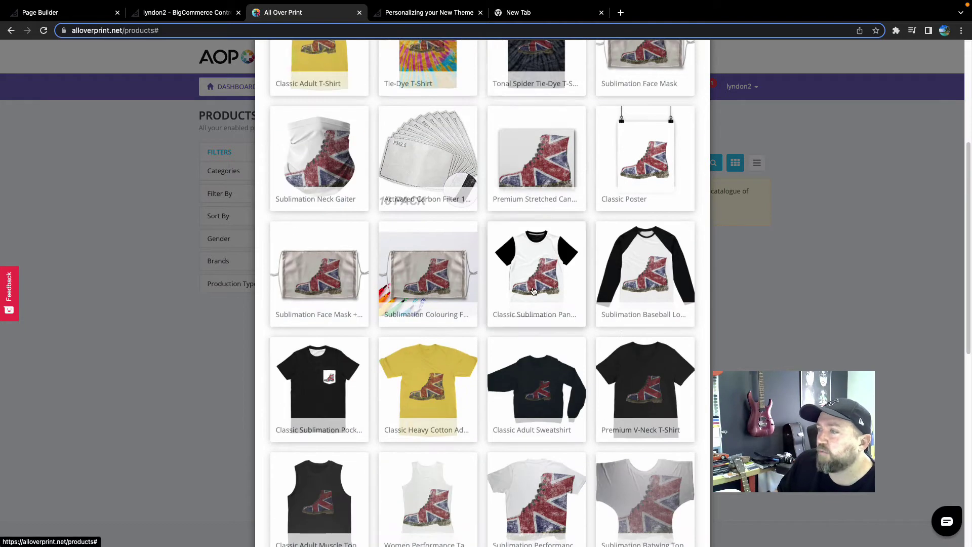
{"action": "scroll", "coordinate": [456, 329], "scroll_direction": "up", "scroll_amount": 10}
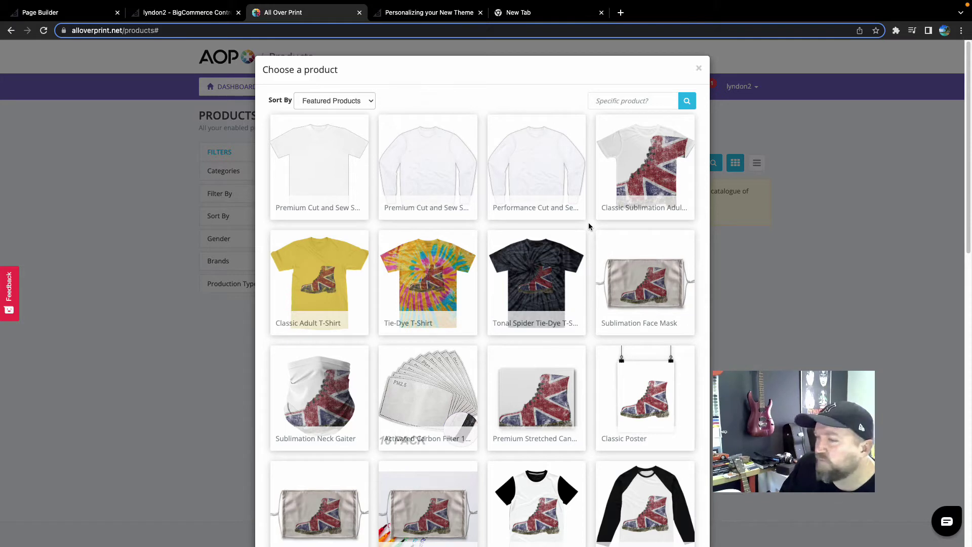
{"action": "scroll", "coordinate": [588, 223], "scroll_direction": "down", "scroll_amount": 1}
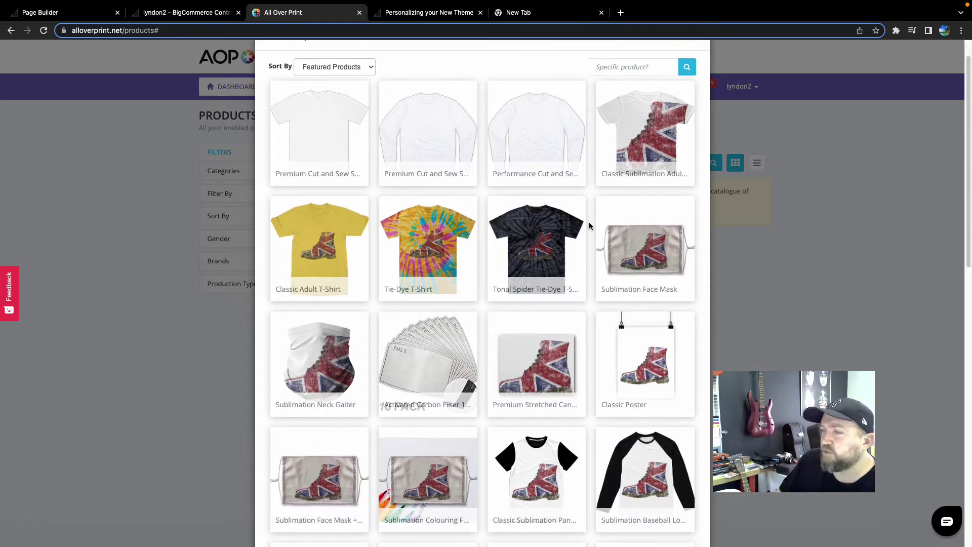
{"action": "scroll", "coordinate": [590, 225], "scroll_direction": "up", "scroll_amount": 1}
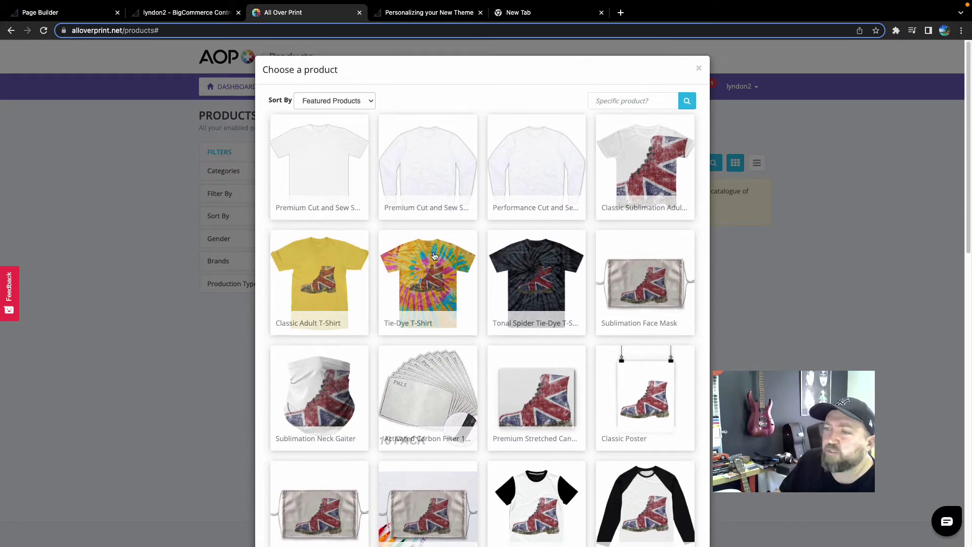
{"action": "left_click", "coordinate": [323, 280]}
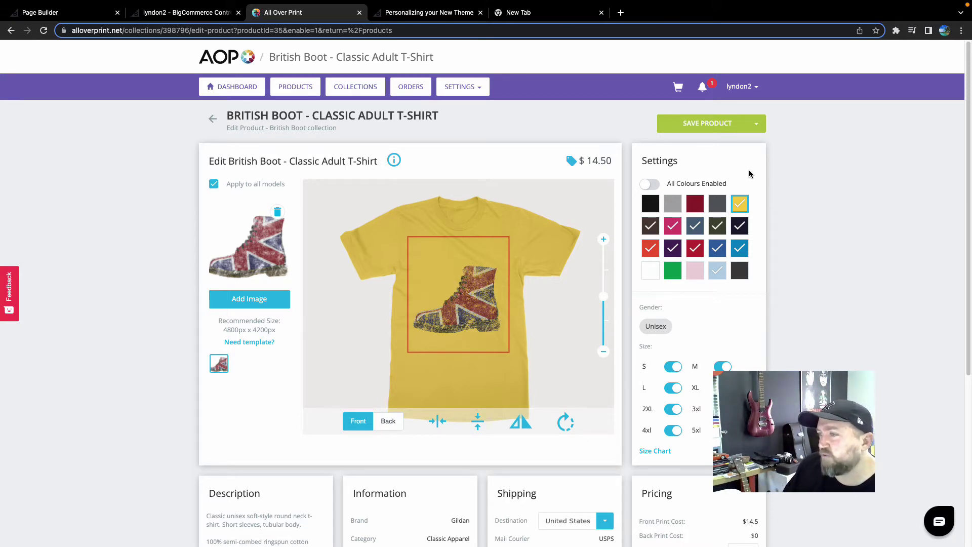
Step: Preview the boot design on black and white shirts
{"action": "left_click", "coordinate": [652, 205]}
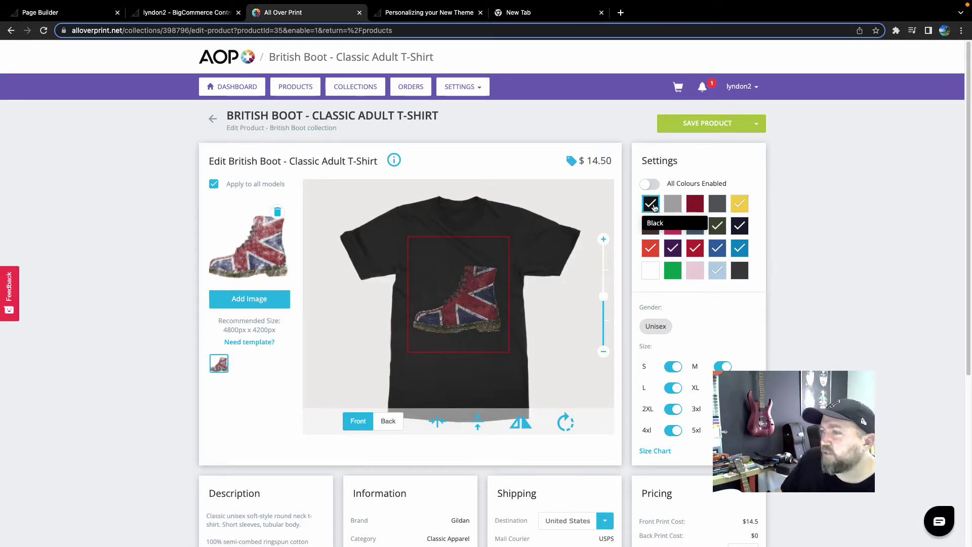
{"action": "left_click", "coordinate": [651, 270]}
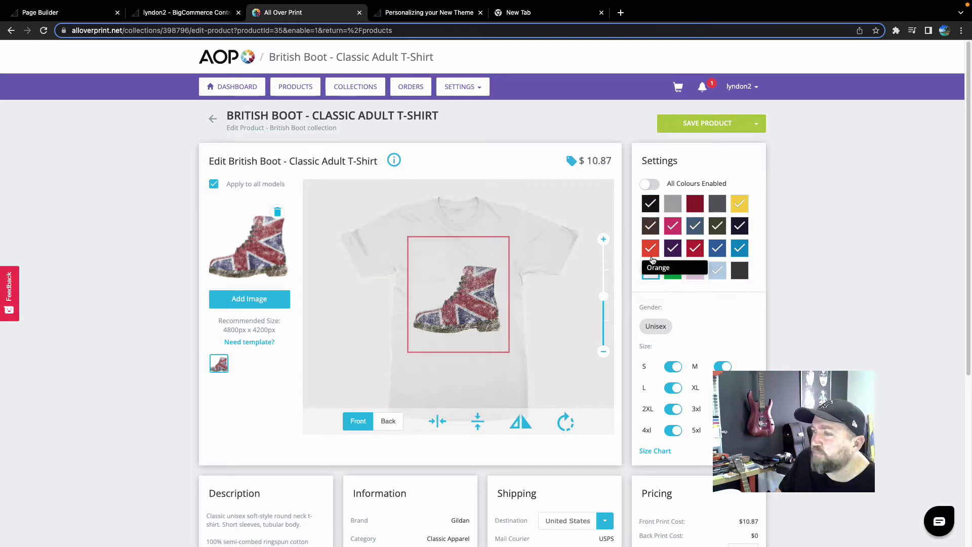
{"action": "left_click", "coordinate": [652, 205]}
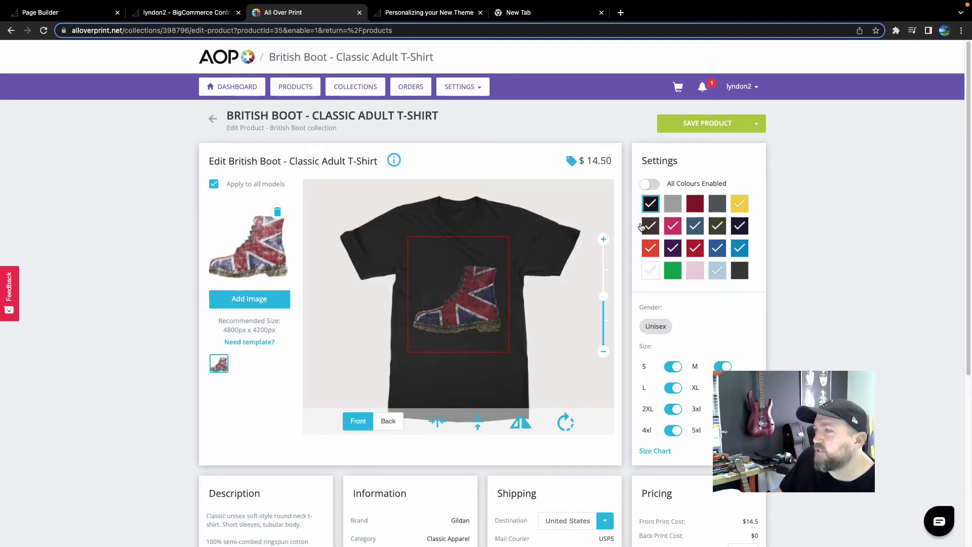
Step: Drop brown, orange, pink, purple, white, light blue, red, royal blue and yellow, keeping Black
{"action": "left_click", "coordinate": [651, 226]}
{"action": "left_click", "coordinate": [650, 248]}
{"action": "left_click", "coordinate": [672, 226]}
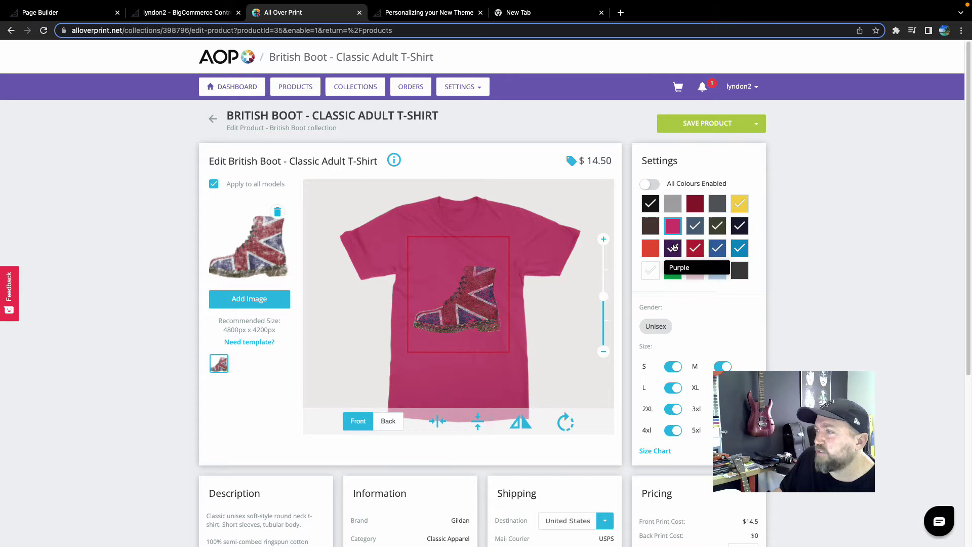
{"action": "left_click", "coordinate": [672, 248]}
{"action": "left_click", "coordinate": [650, 270]}
{"action": "left_click", "coordinate": [721, 273]}
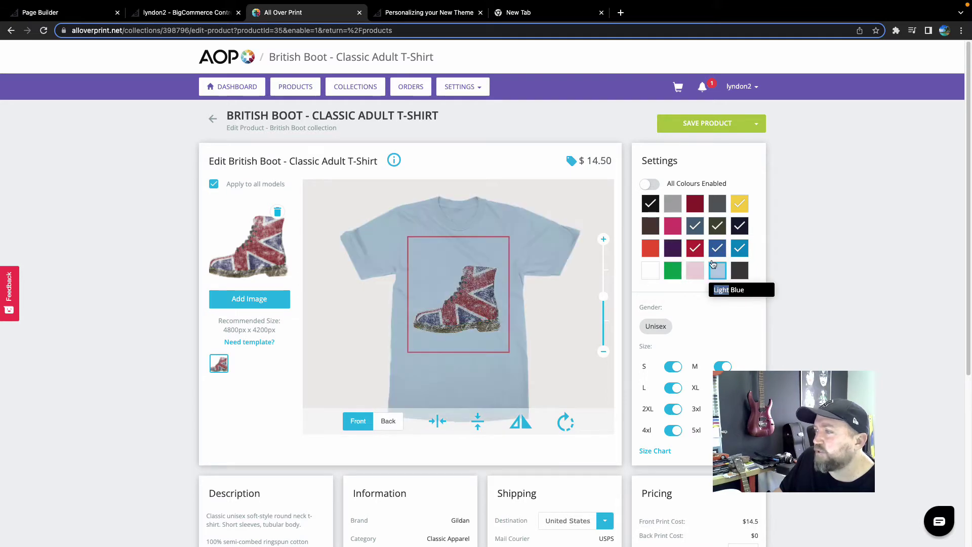
{"action": "left_click", "coordinate": [695, 248]}
{"action": "left_click", "coordinate": [717, 248]}
{"action": "left_click", "coordinate": [739, 203]}
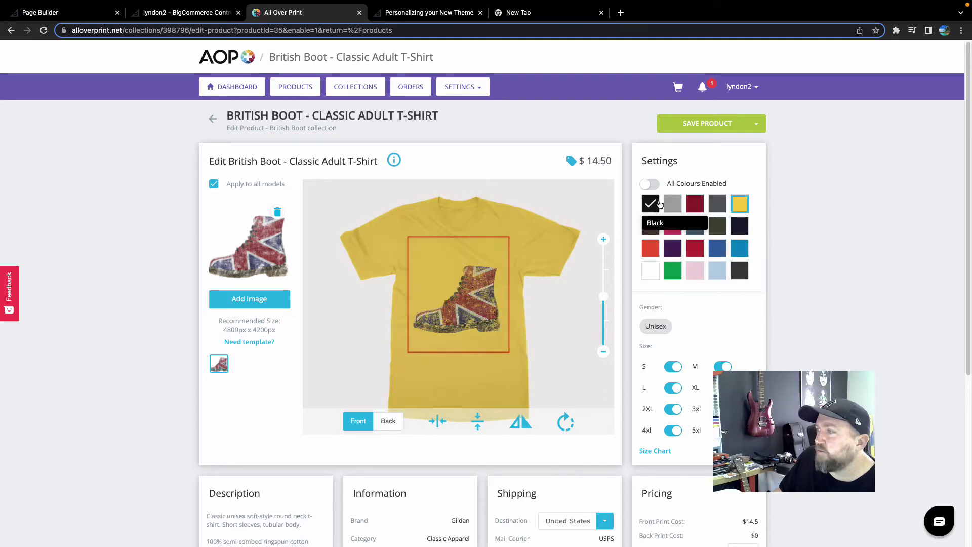
{"action": "left_click", "coordinate": [650, 203]}
Step: Check the pricing: 40% markup gives a $20.99 price and $6.49 profit
{"action": "scroll", "coordinate": [751, 308], "scroll_direction": "down", "scroll_amount": 4}
{"action": "scroll", "coordinate": [751, 303], "scroll_direction": "down", "scroll_amount": 1}
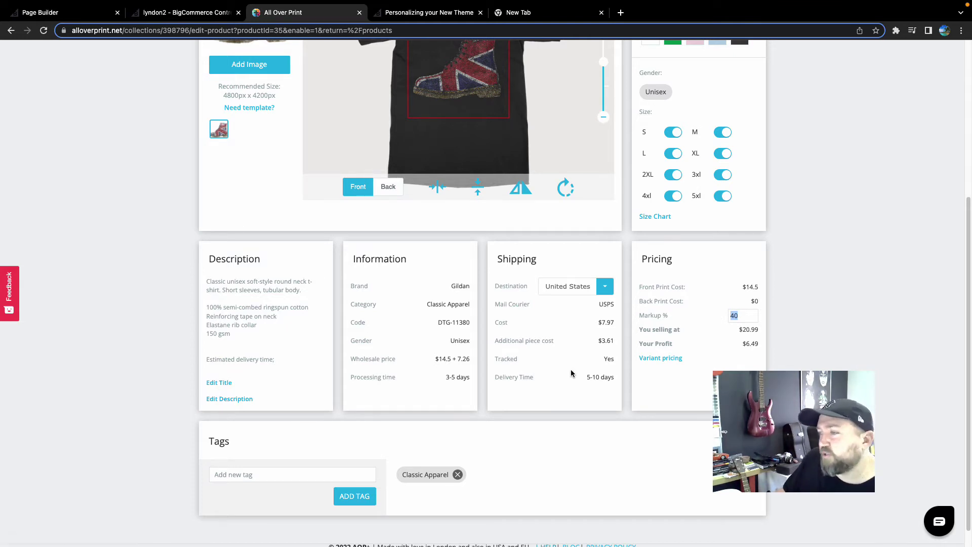
{"action": "scroll", "coordinate": [606, 367], "scroll_direction": "up", "scroll_amount": 5}
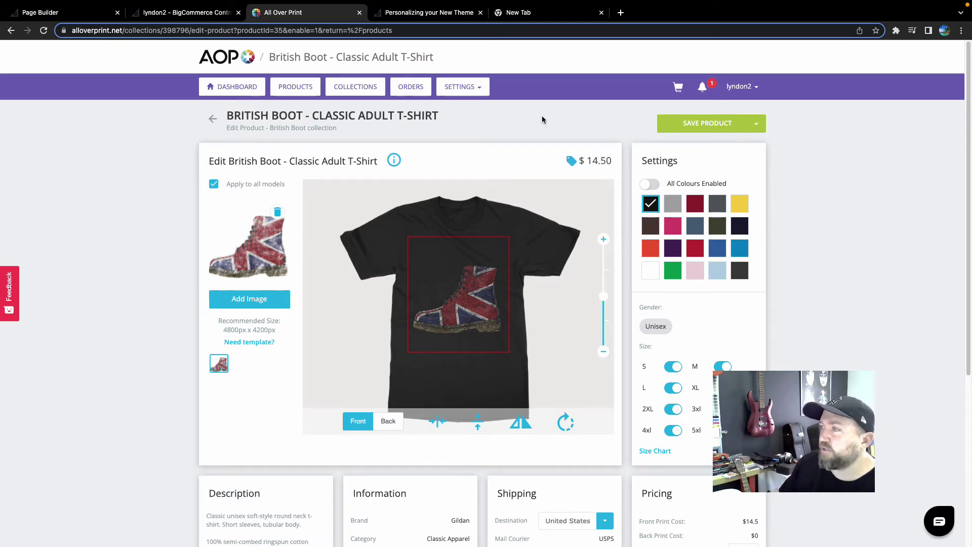
Step: Move the boot design up, scale it to 85% and centre it horizontally
{"action": "left_click_drag", "start_coordinate": [470, 312], "coordinate": [470, 290]}
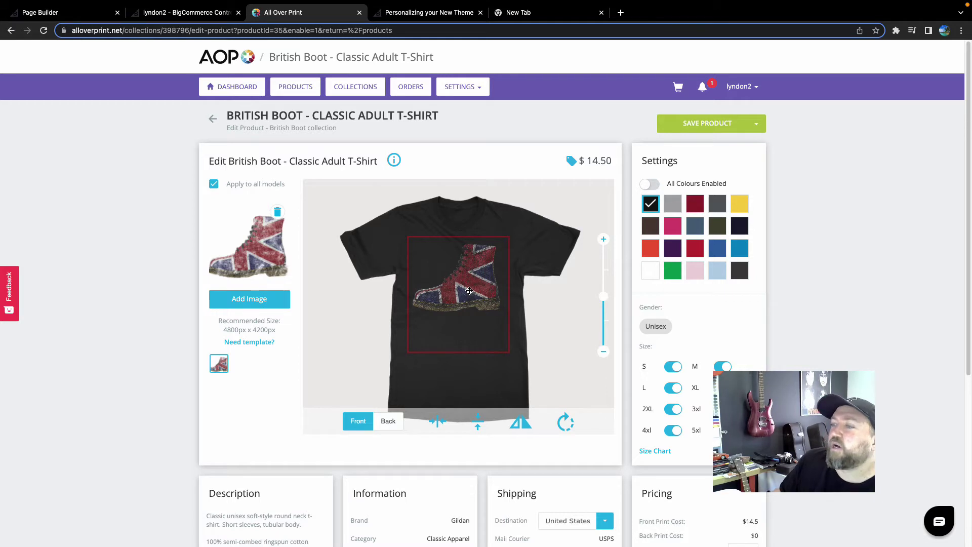
{"action": "left_click", "coordinate": [604, 308]}
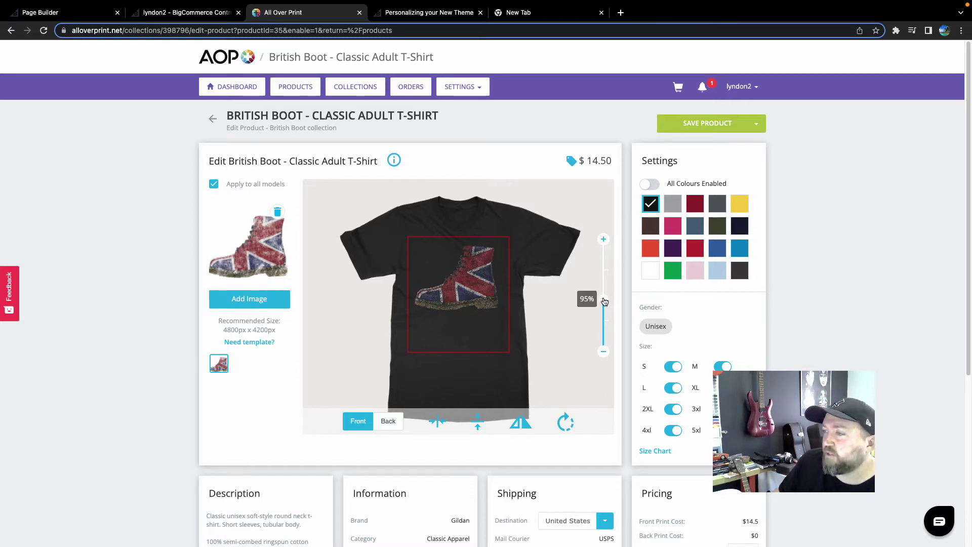
{"action": "left_click_drag", "start_coordinate": [473, 277], "coordinate": [470, 272]}
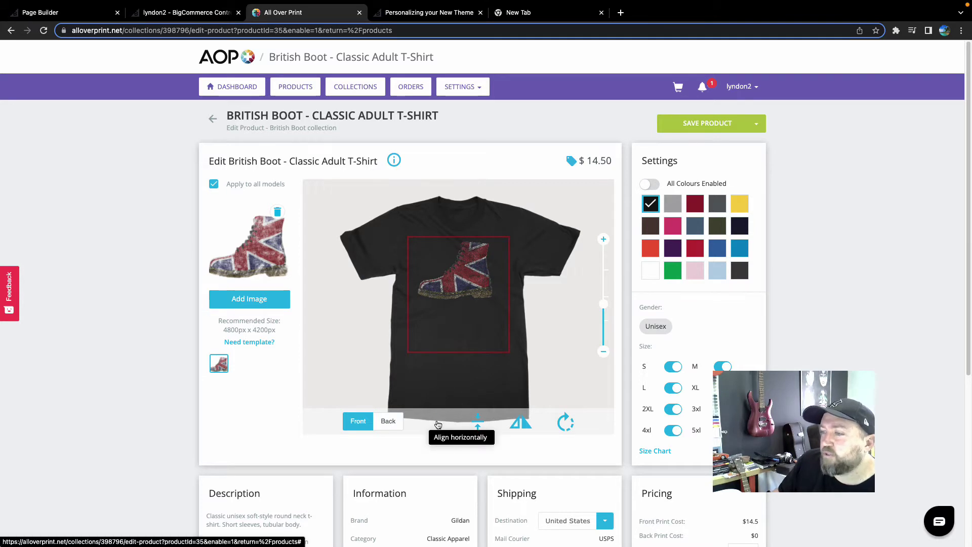
{"action": "left_click", "coordinate": [438, 422]}
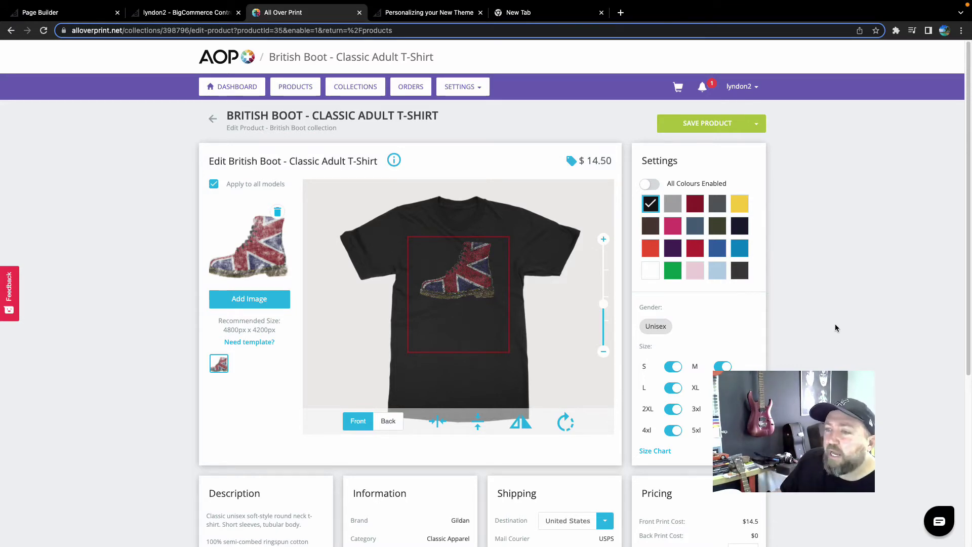
Step: Save the shirt changes, publish the products to the store, and return to BigCommerce
{"action": "left_click", "coordinate": [698, 126]}
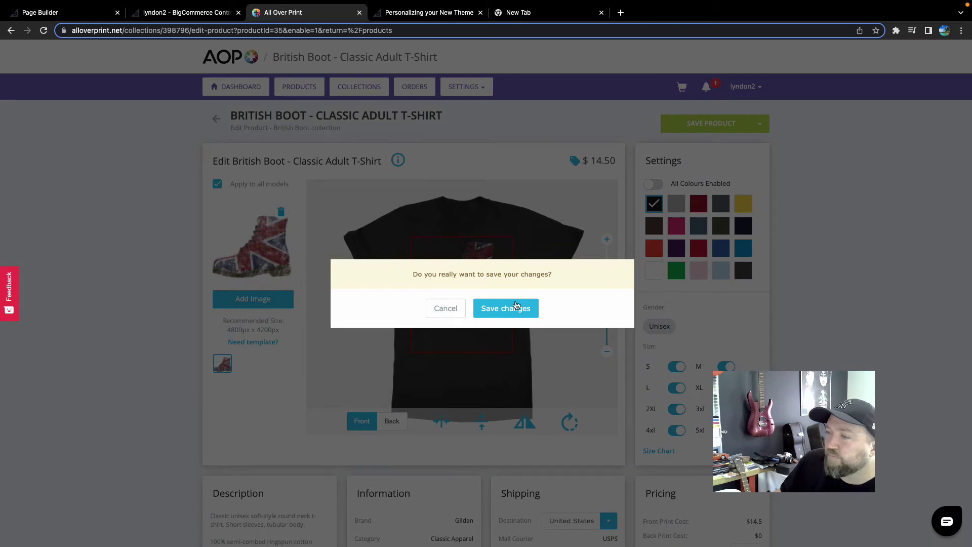
{"action": "left_click", "coordinate": [516, 304]}
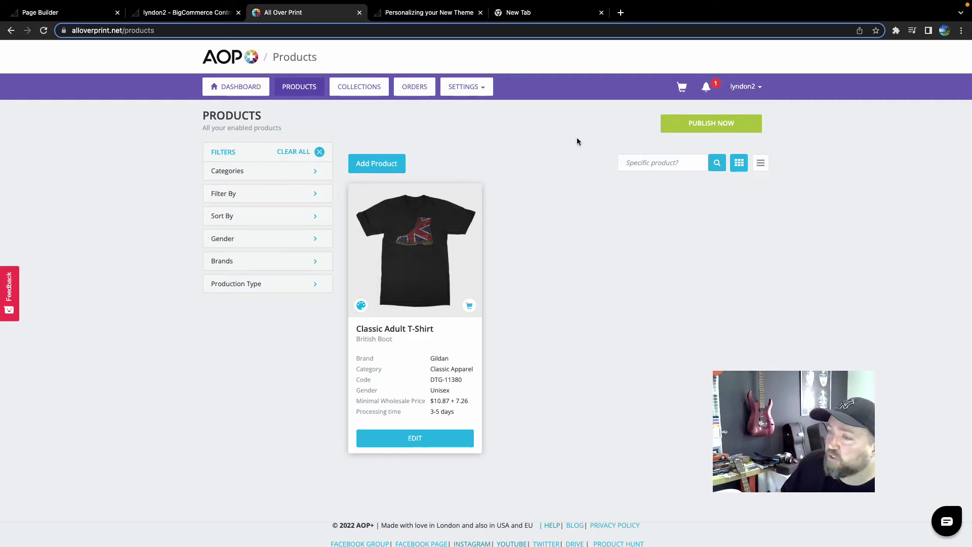
{"action": "left_click", "coordinate": [703, 124]}
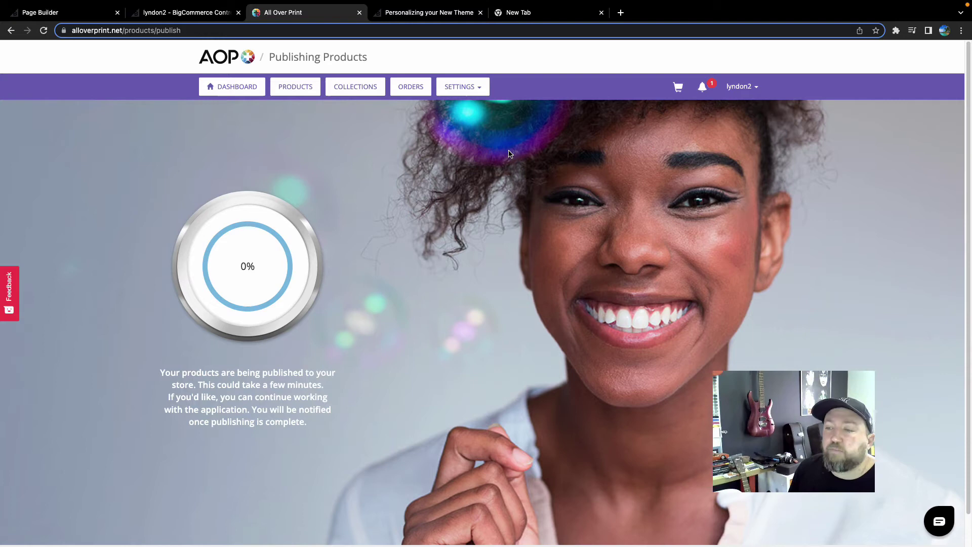
{"action": "key", "text": "ctrl+shift+Tab"}
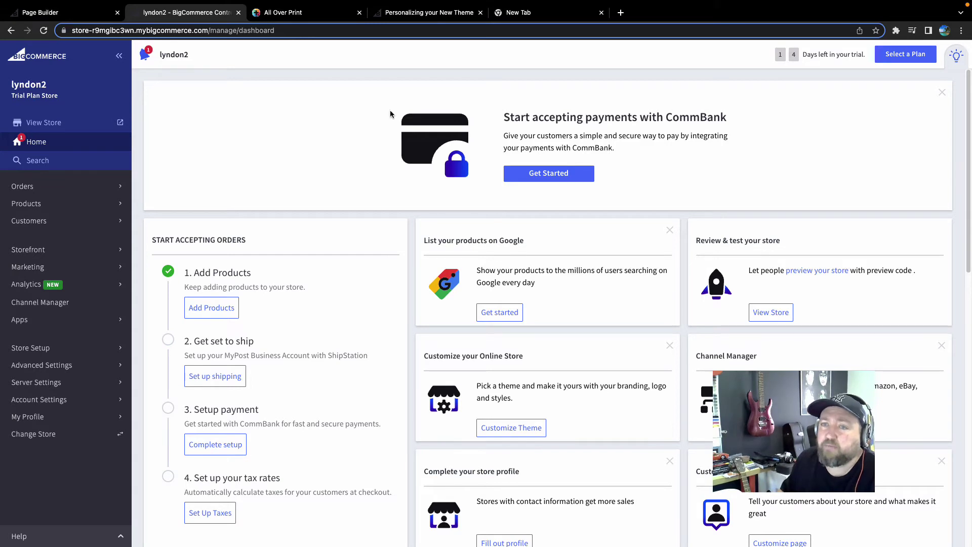
Step: Go to Products and open the British Boot Classic Adult T-Shirt ($30.99) for editing
{"action": "left_click", "coordinate": [60, 204]}
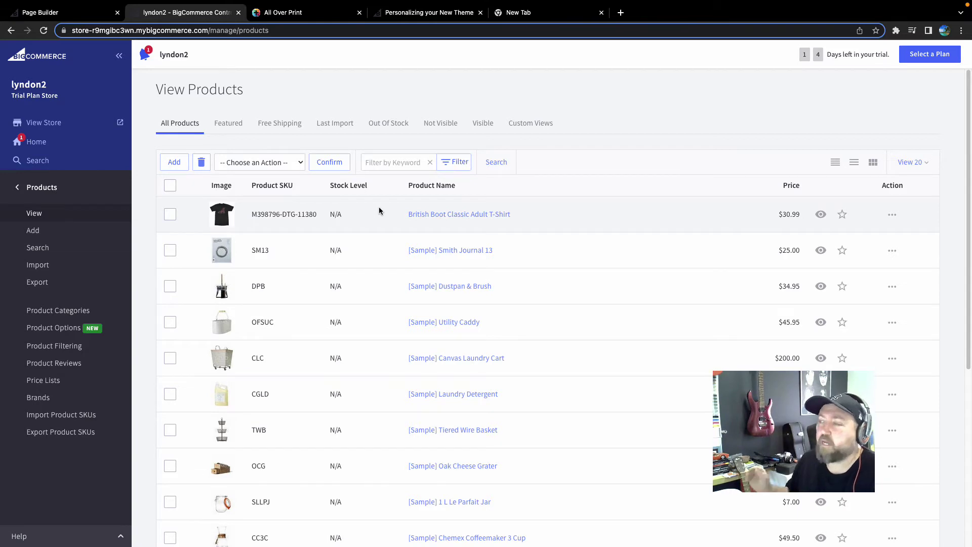
{"action": "left_click", "coordinate": [454, 216]}
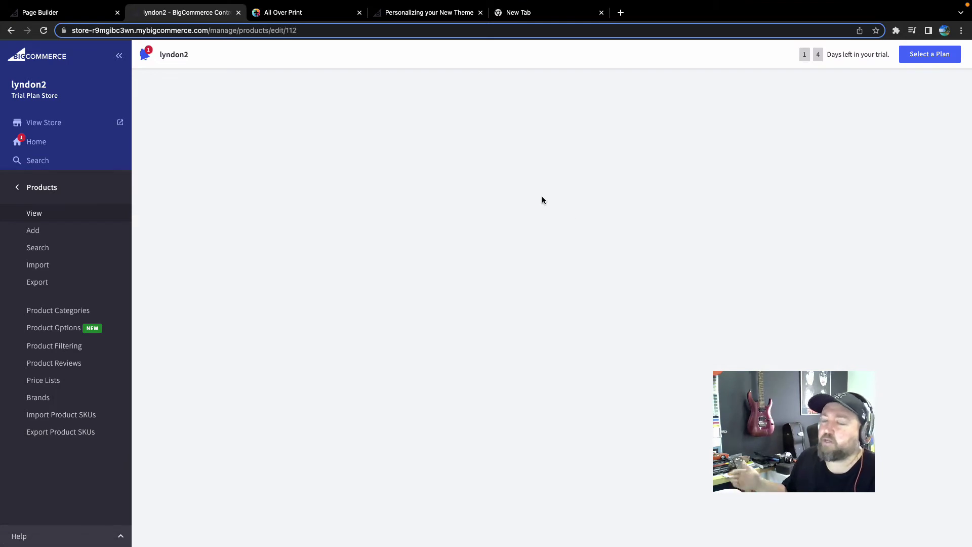
Step: Replace 'Classic Adult' with 'Unisex' in the product name, making it 'British Boot Unisex T-Shirt'
{"action": "scroll", "coordinate": [542, 200], "scroll_direction": "down", "scroll_amount": 1}
{"action": "left_click", "coordinate": [428, 270]}
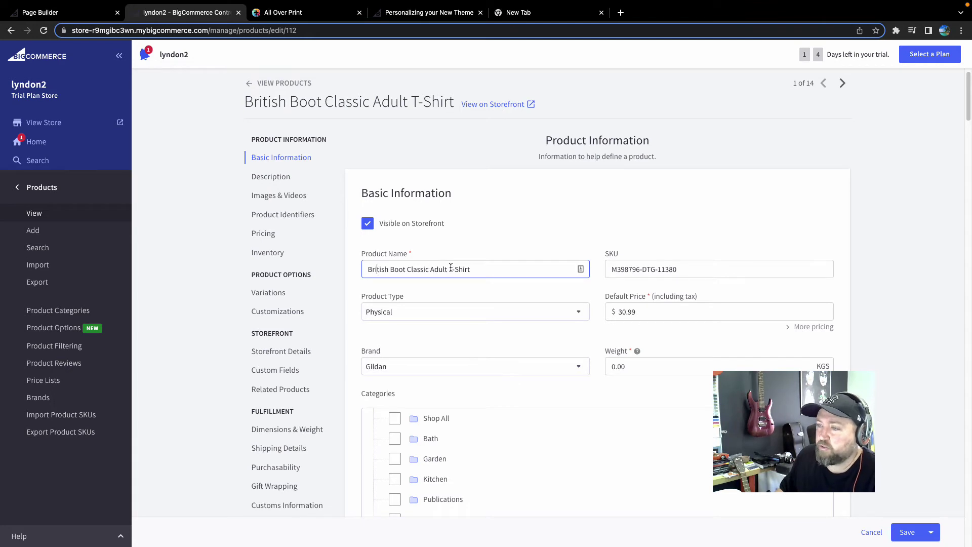
{"action": "left_click_drag", "start_coordinate": [448, 269], "coordinate": [406, 268]}
{"action": "key", "text": "BackSpace"}
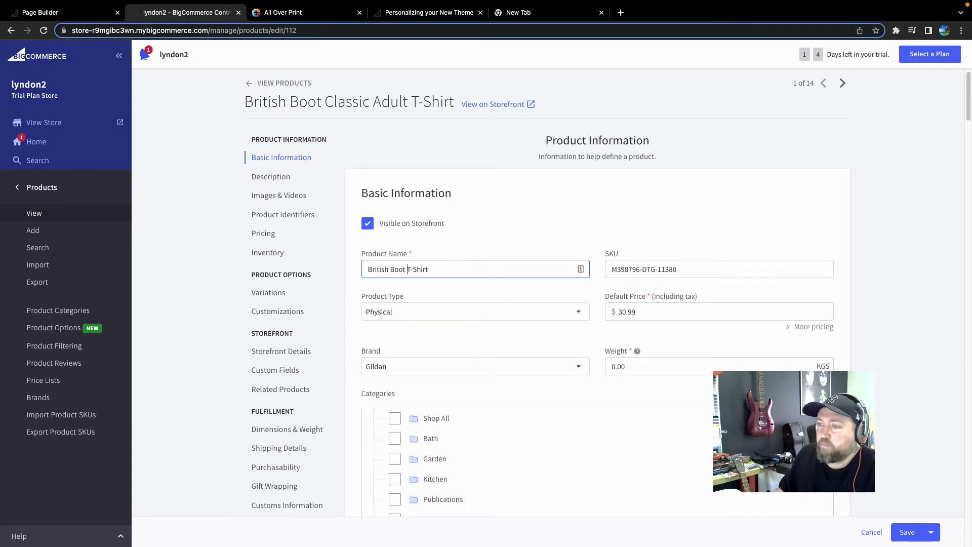
{"action": "type", "text": "U"}
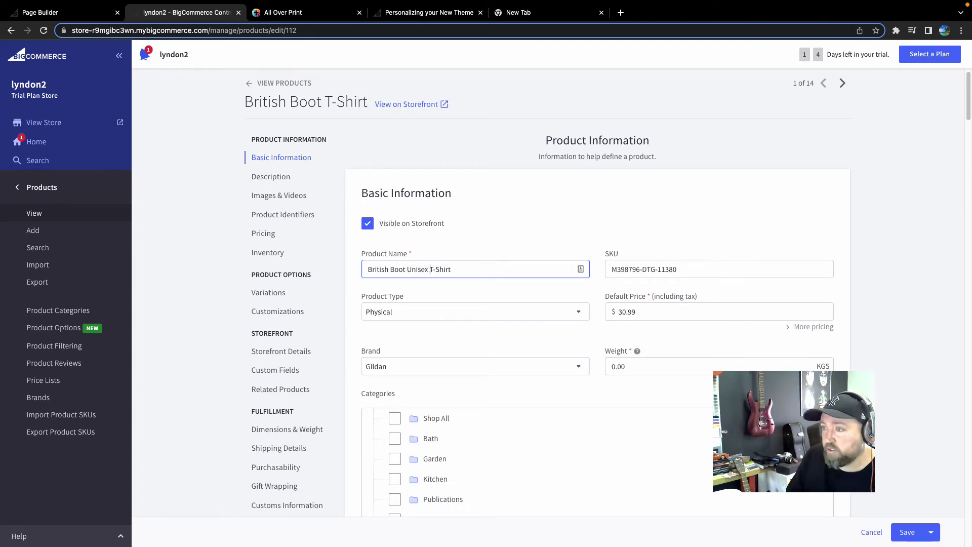
{"action": "type", "text": "nisex"}
{"action": "scroll", "coordinate": [610, 167], "scroll_direction": "down", "scroll_amount": 2}
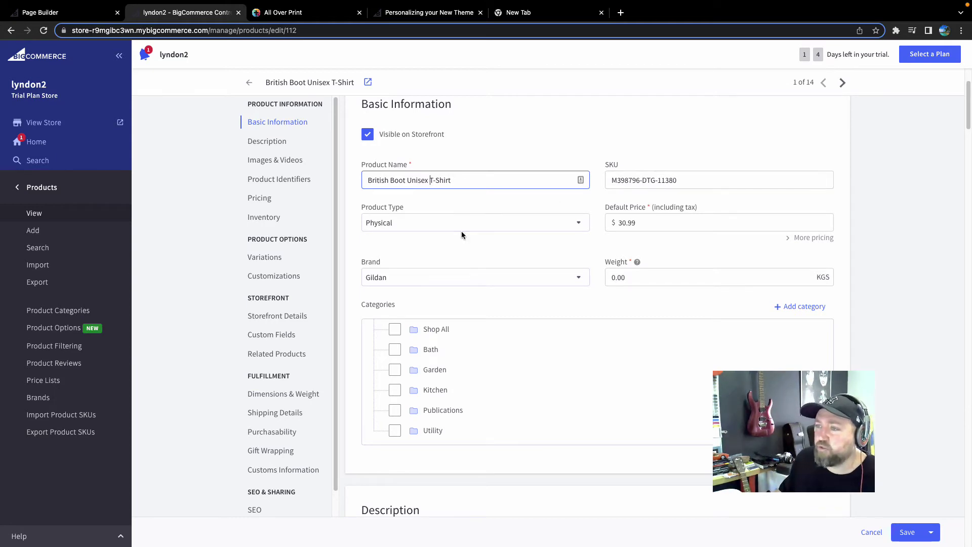
{"action": "scroll", "coordinate": [656, 207], "scroll_direction": "down", "scroll_amount": 1}
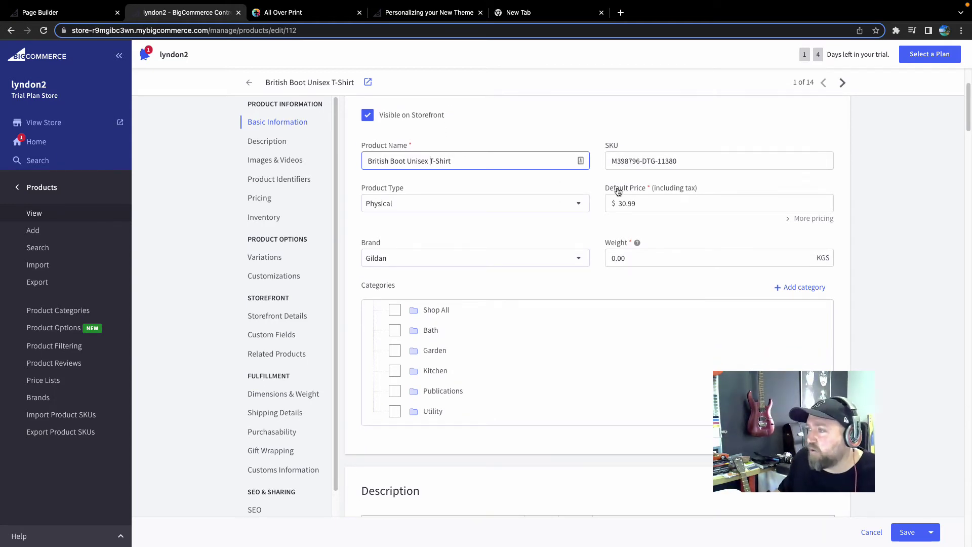
{"action": "scroll", "coordinate": [629, 207], "scroll_direction": "down", "scroll_amount": 2}
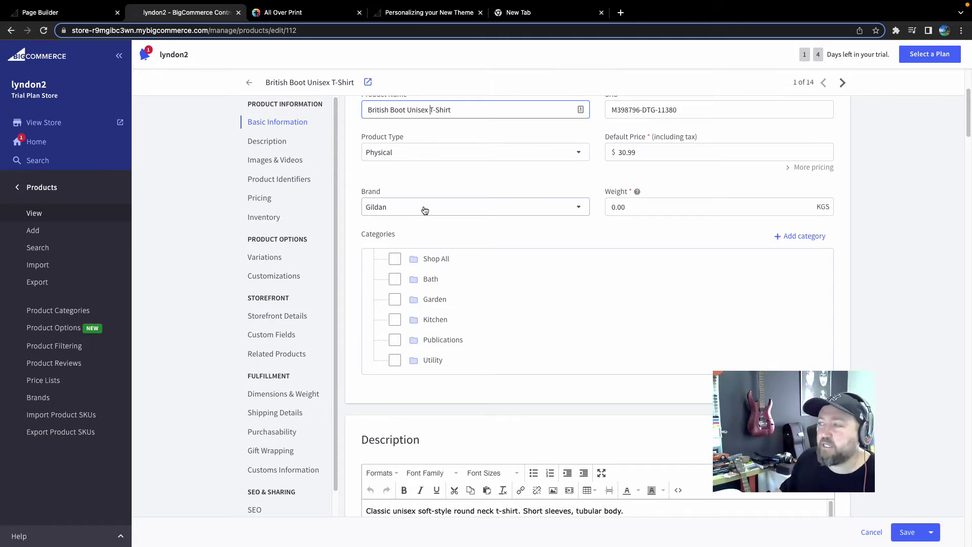
{"action": "scroll", "coordinate": [425, 210], "scroll_direction": "down", "scroll_amount": 3}
{"action": "scroll", "coordinate": [476, 180], "scroll_direction": "up", "scroll_amount": 2}
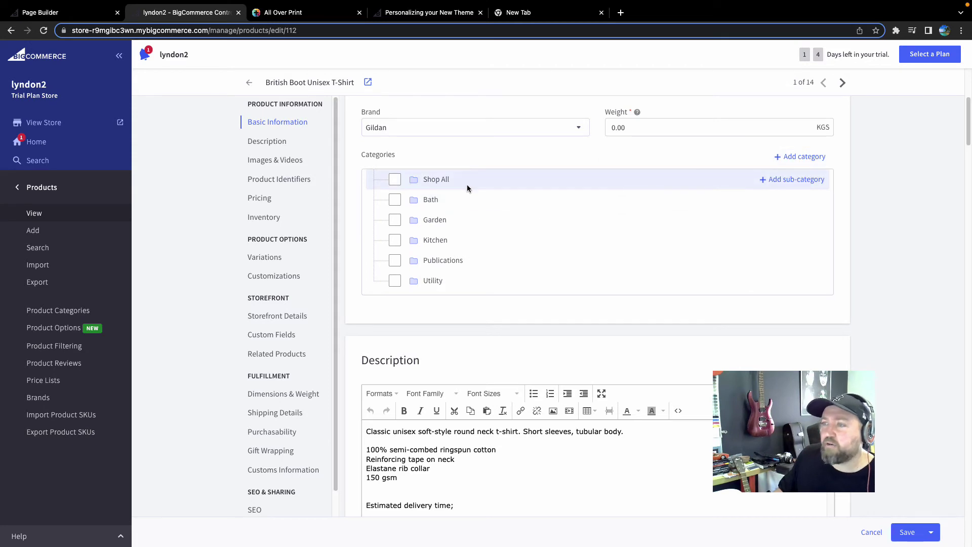
{"action": "scroll", "coordinate": [456, 161], "scroll_direction": "down", "scroll_amount": 4}
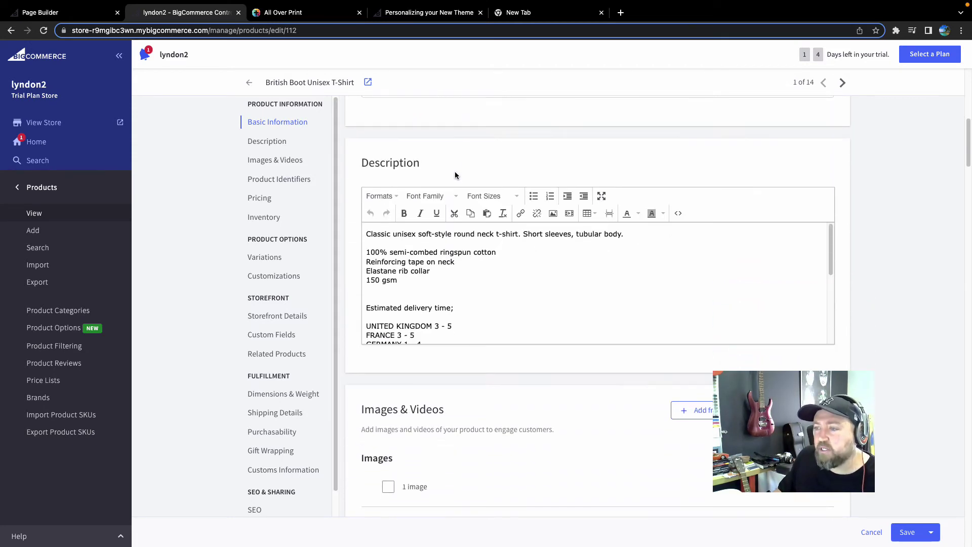
Step: Start the description with 'If you're a lover of Britain and all things British…' and put 'Short sleeves' on a new line
{"action": "left_click", "coordinate": [439, 287]}
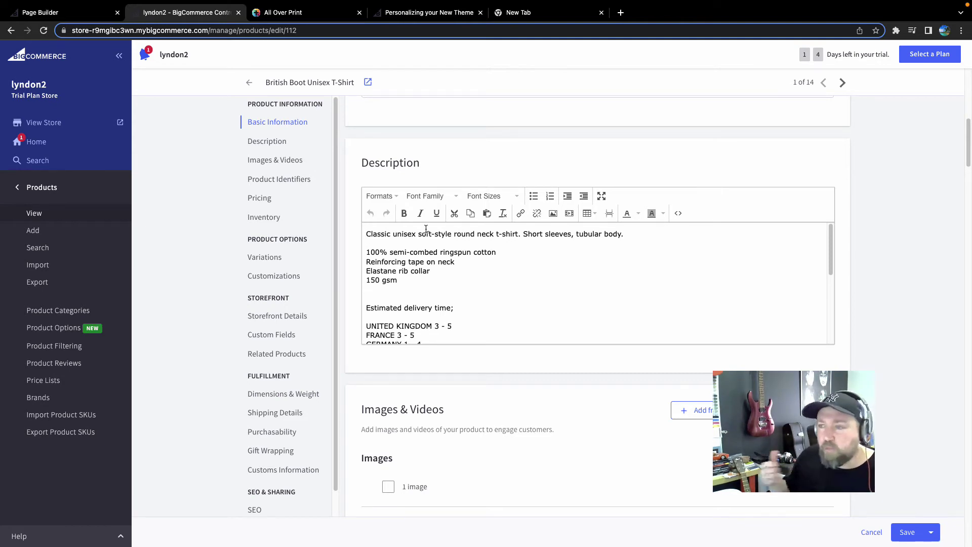
{"action": "key", "text": "ctrl+Home"}
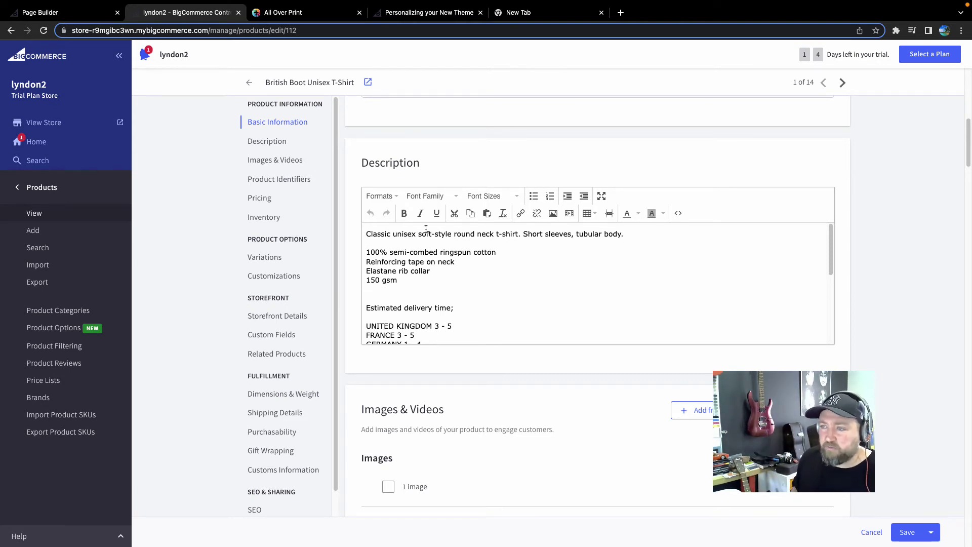
{"action": "type", "text": "If you're a "}
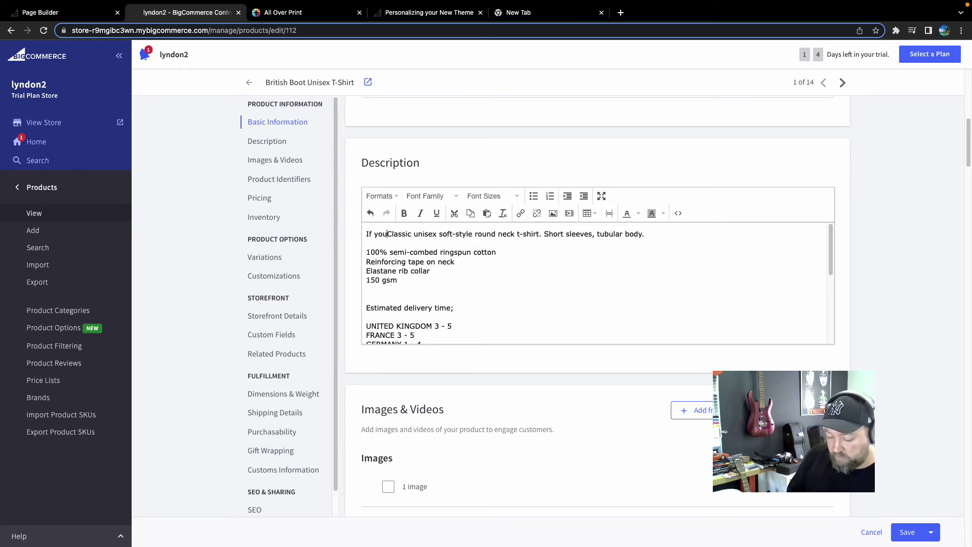
{"action": "type", "text": "love"}
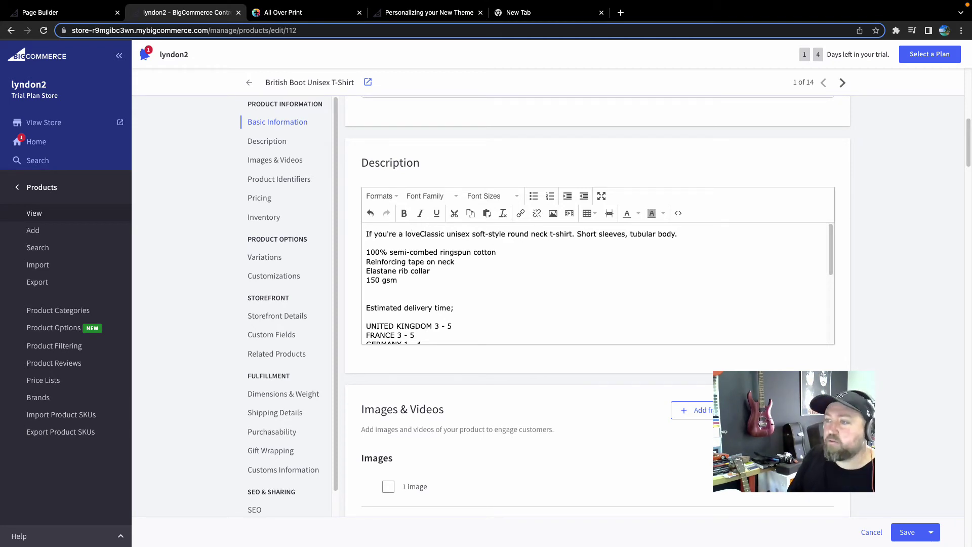
{"action": "type", "text": "r of Britain and "}
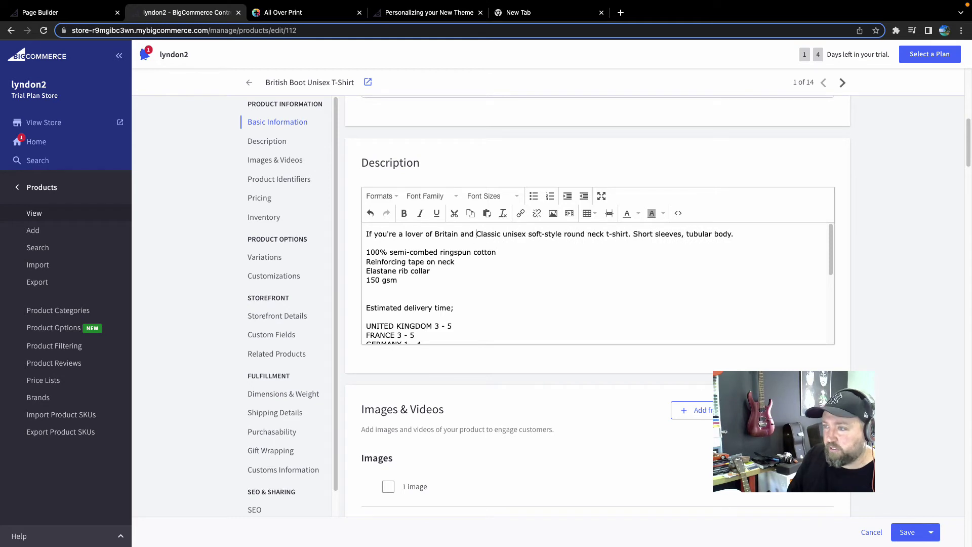
{"action": "type", "text": "all things British"}
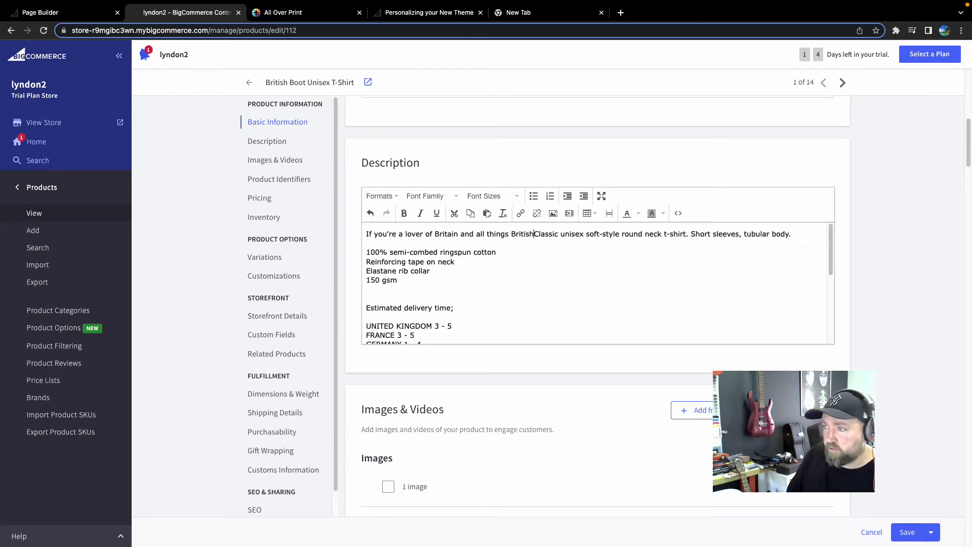
{"action": "type", "text": ", this"}
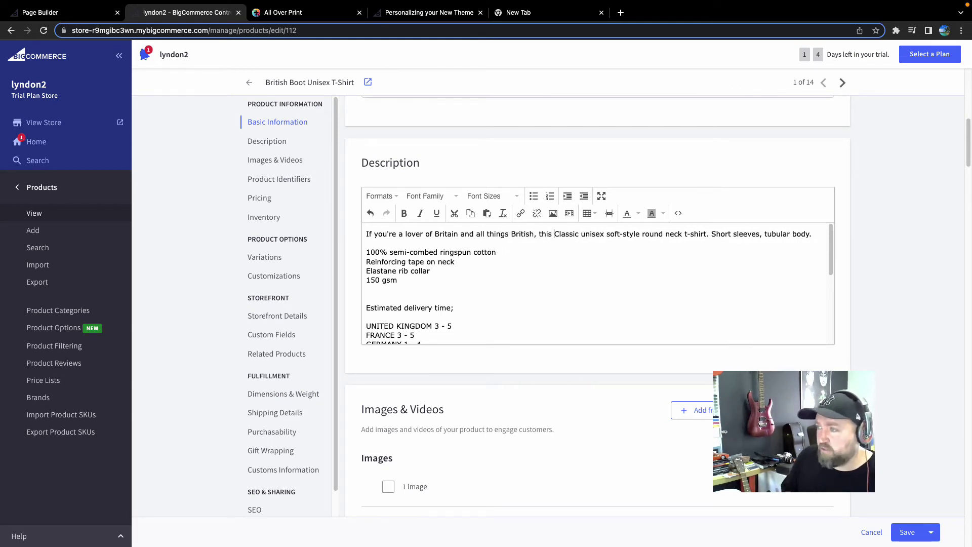
{"action": "key", "text": "Delete"}
{"action": "type", "text": "ck"}
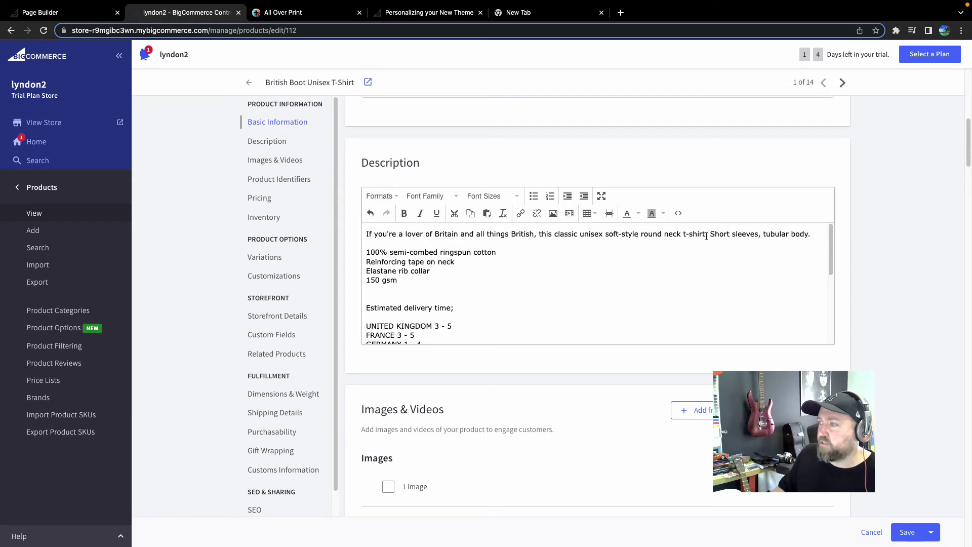
{"action": "type", "text": " t-shirt is perfect for"}
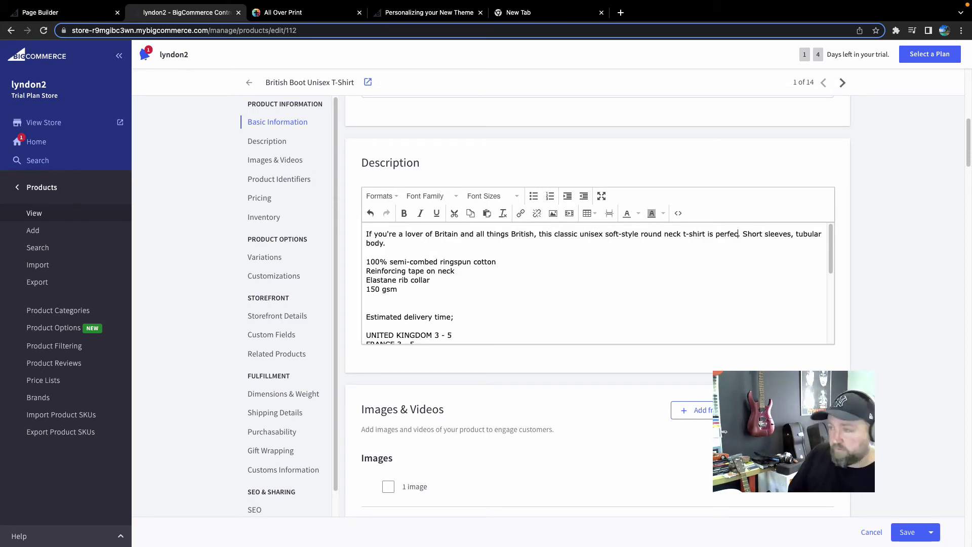
{"action": "type", "text": " you"}
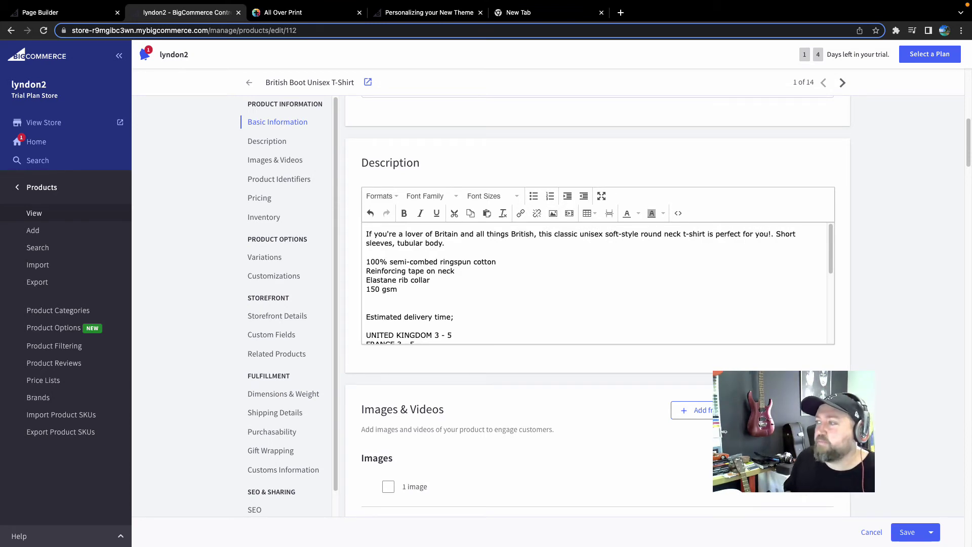
{"action": "type", "text": "!"}
{"action": "key", "text": "Delete"}
{"action": "key", "text": "Return"}
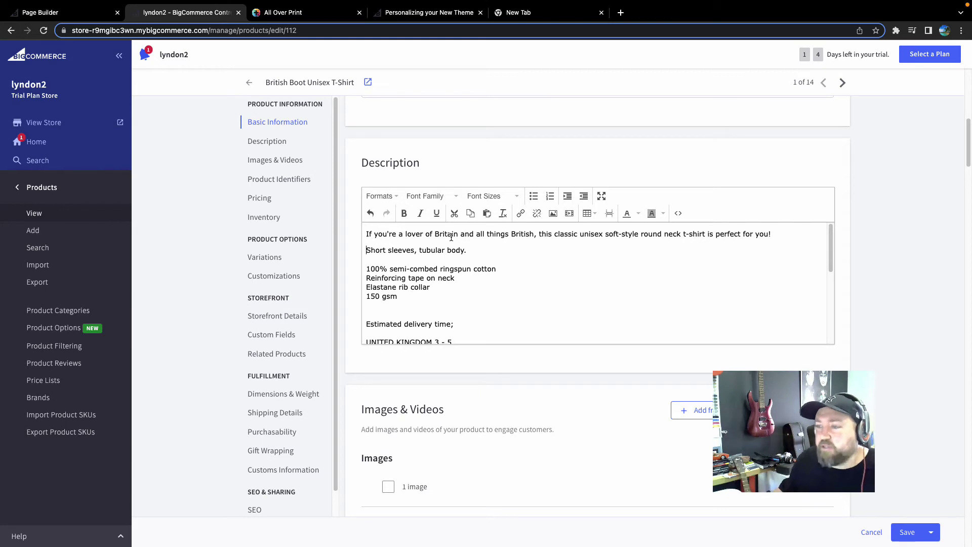
Step: Review the remaining product settings, including the delivery-times country list, and the black T-shirt thumbnail image
{"action": "scroll", "coordinate": [462, 261], "scroll_direction": "down", "scroll_amount": 3}
{"action": "scroll", "coordinate": [466, 261], "scroll_direction": "up", "scroll_amount": 3}
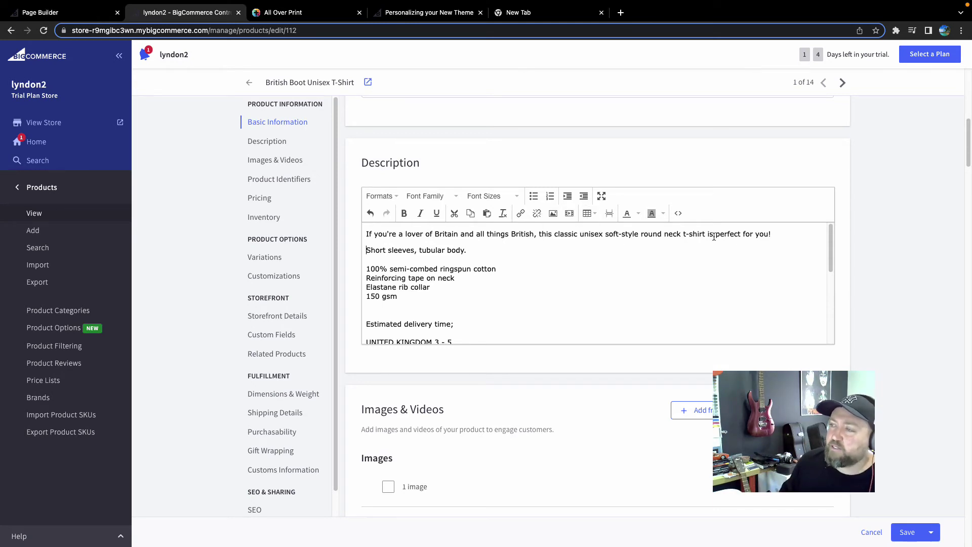
{"action": "scroll", "coordinate": [502, 281], "scroll_direction": "down", "scroll_amount": 3}
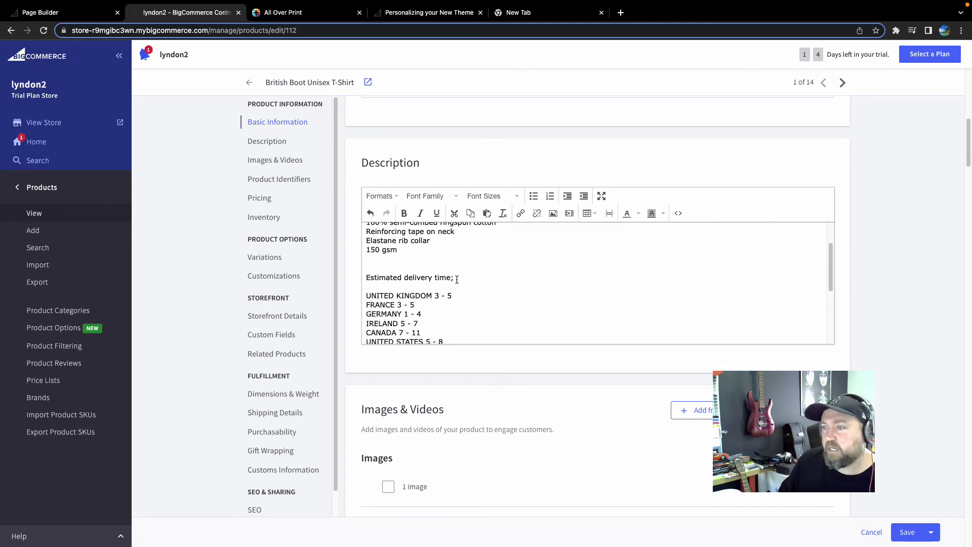
{"action": "scroll", "coordinate": [403, 282], "scroll_direction": "down", "scroll_amount": 2}
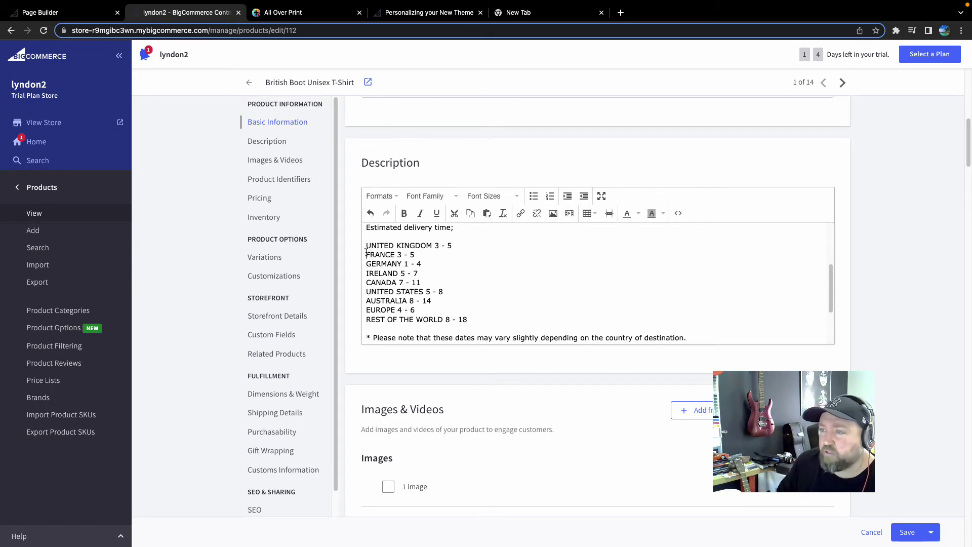
{"action": "left_click_drag", "start_coordinate": [366, 252], "coordinate": [405, 273]}
{"action": "left_click", "coordinate": [400, 282]}
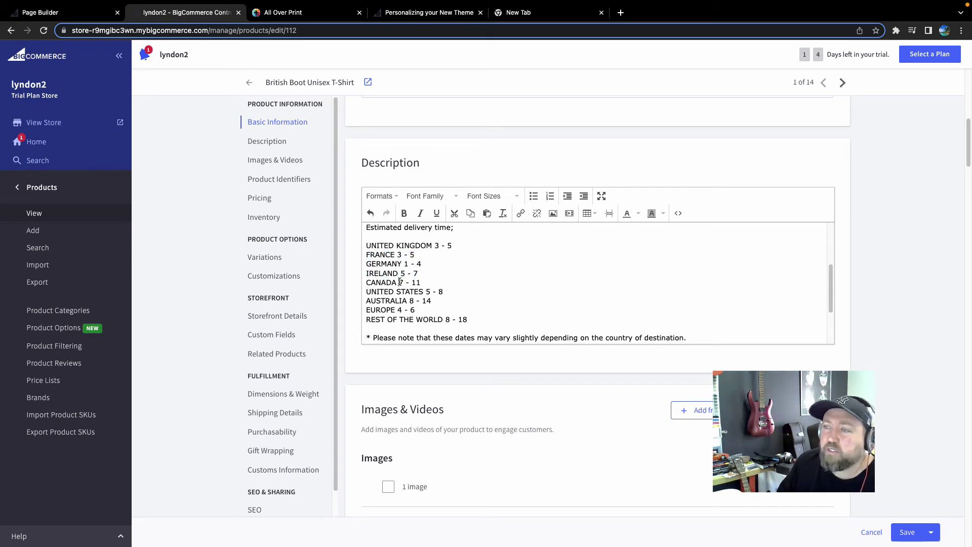
{"action": "scroll", "coordinate": [436, 280], "scroll_direction": "down", "scroll_amount": 3}
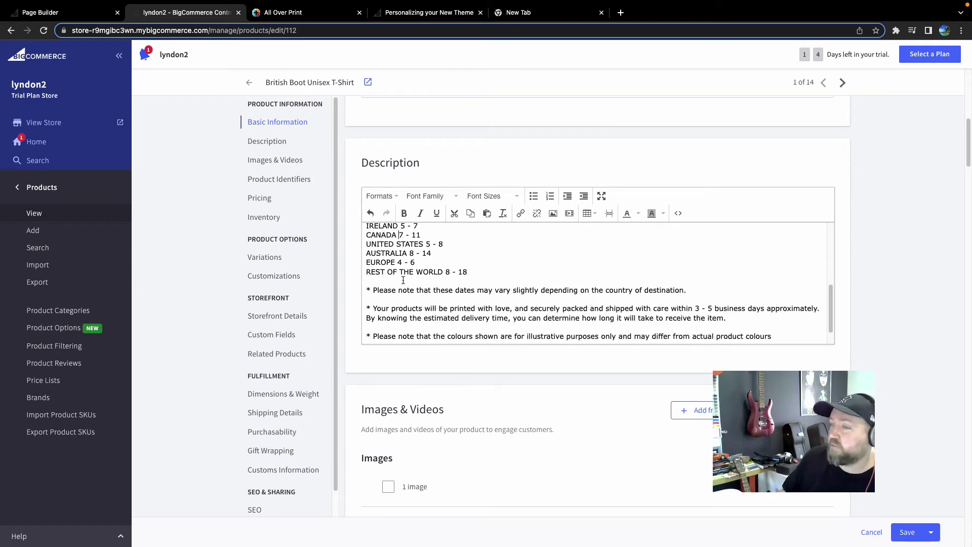
{"action": "scroll", "coordinate": [474, 275], "scroll_direction": "down", "scroll_amount": 2}
{"action": "scroll", "coordinate": [435, 283], "scroll_direction": "up", "scroll_amount": 8}
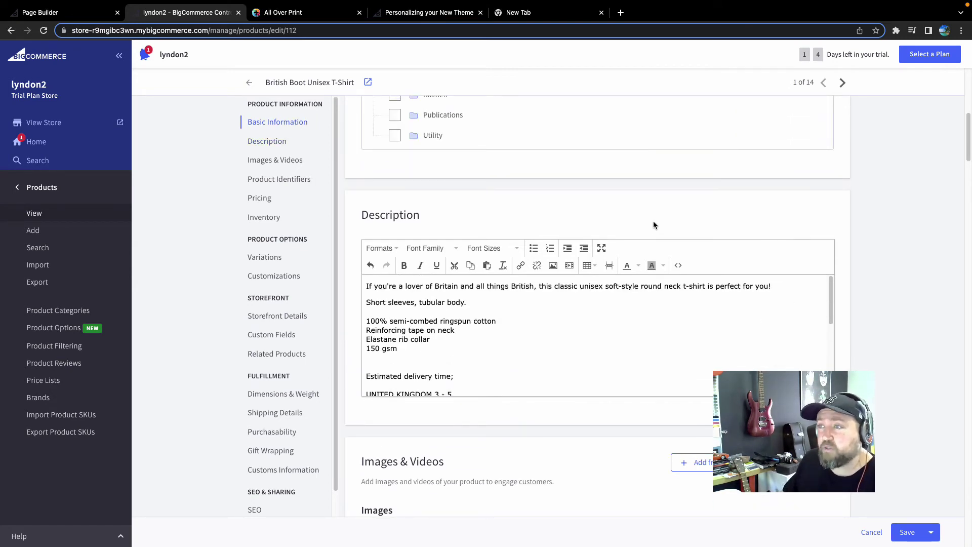
{"action": "scroll", "coordinate": [891, 257], "scroll_direction": "down", "scroll_amount": 6}
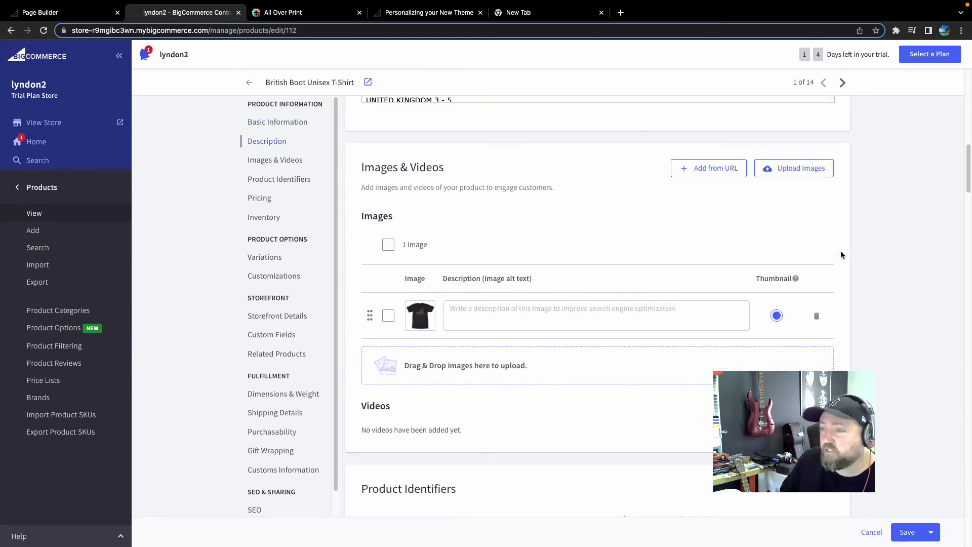
{"action": "scroll", "coordinate": [491, 229], "scroll_direction": "down", "scroll_amount": 4}
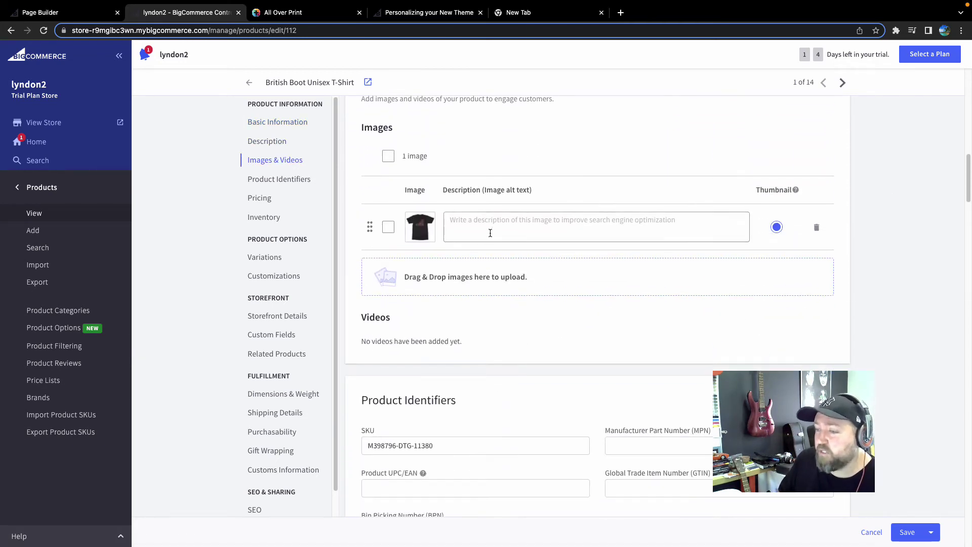
{"action": "scroll", "coordinate": [585, 249], "scroll_direction": "down", "scroll_amount": 2}
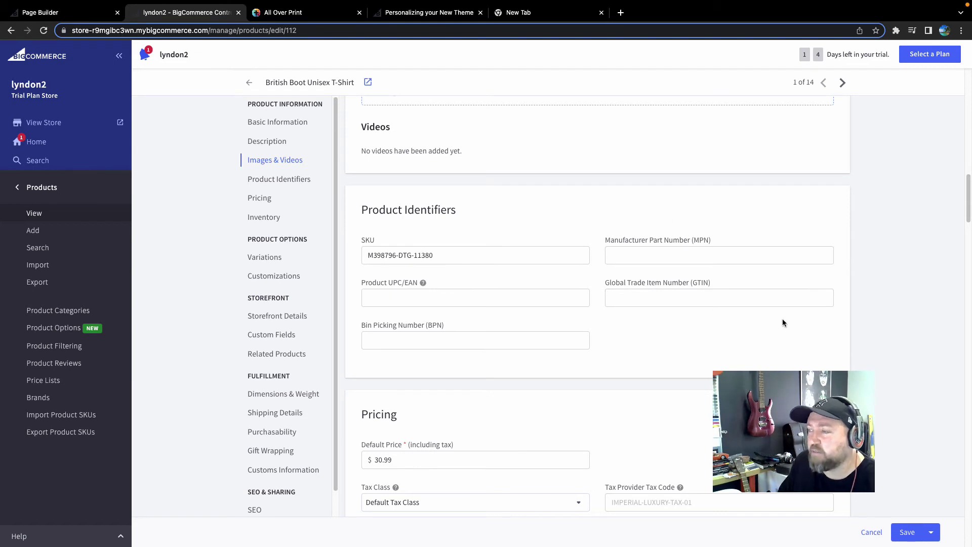
{"action": "scroll", "coordinate": [827, 297], "scroll_direction": "down", "scroll_amount": 2}
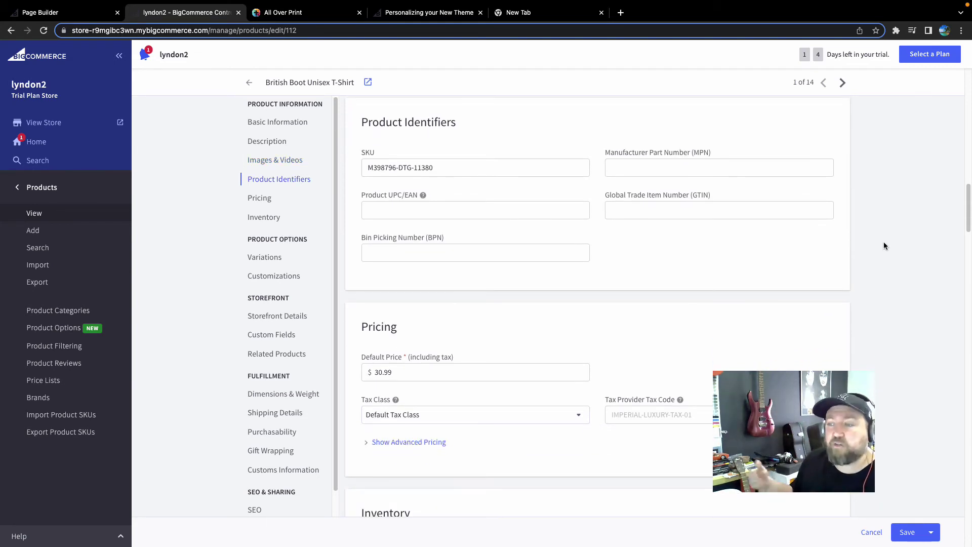
{"action": "scroll", "coordinate": [885, 246], "scroll_direction": "down", "scroll_amount": 1}
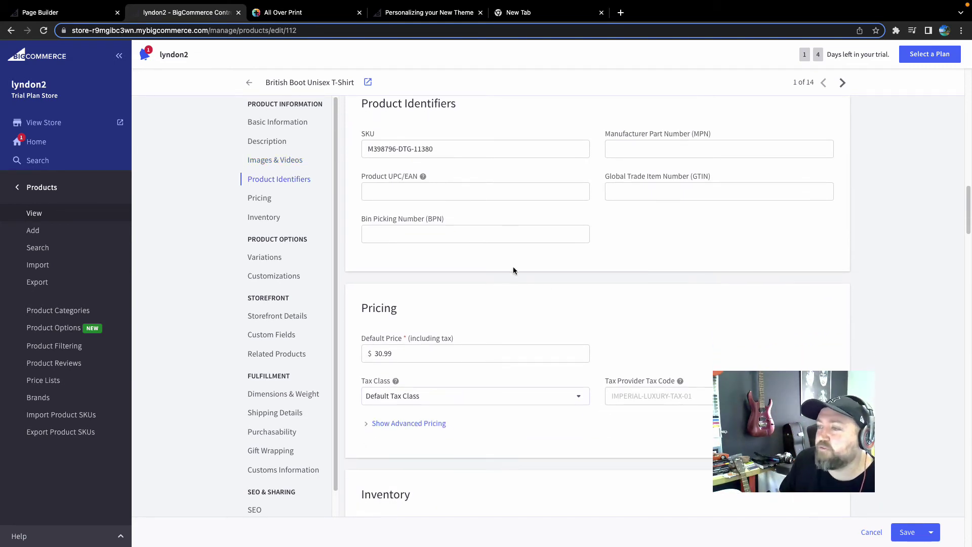
{"action": "scroll", "coordinate": [341, 372], "scroll_direction": "down", "scroll_amount": 1}
{"action": "scroll", "coordinate": [724, 281], "scroll_direction": "down", "scroll_amount": 8}
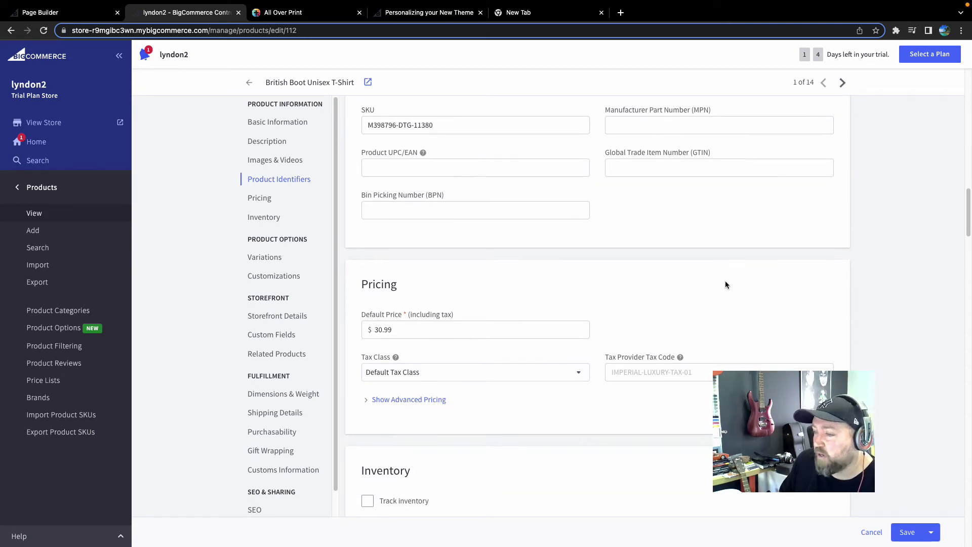
{"action": "scroll", "coordinate": [496, 253], "scroll_direction": "down", "scroll_amount": 2}
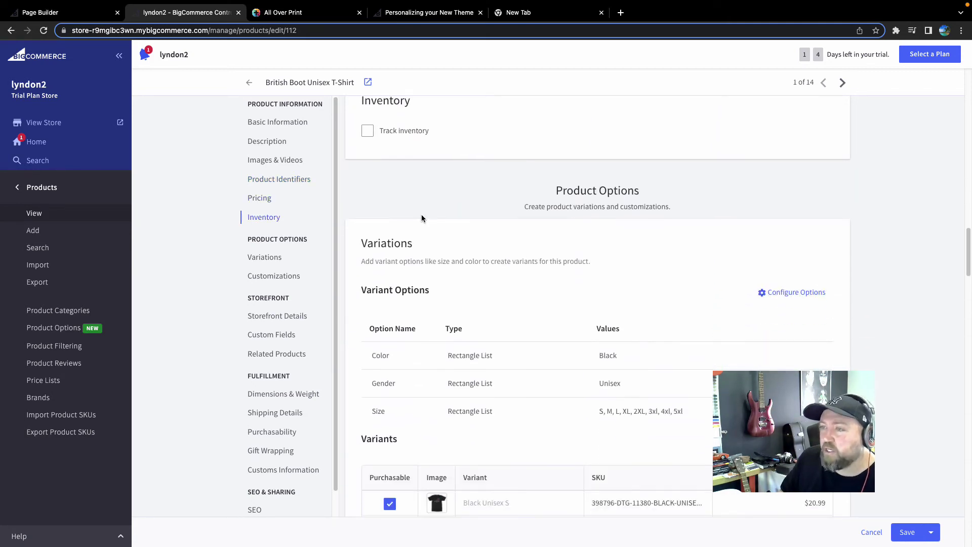
{"action": "scroll", "coordinate": [397, 202], "scroll_direction": "up", "scroll_amount": 2}
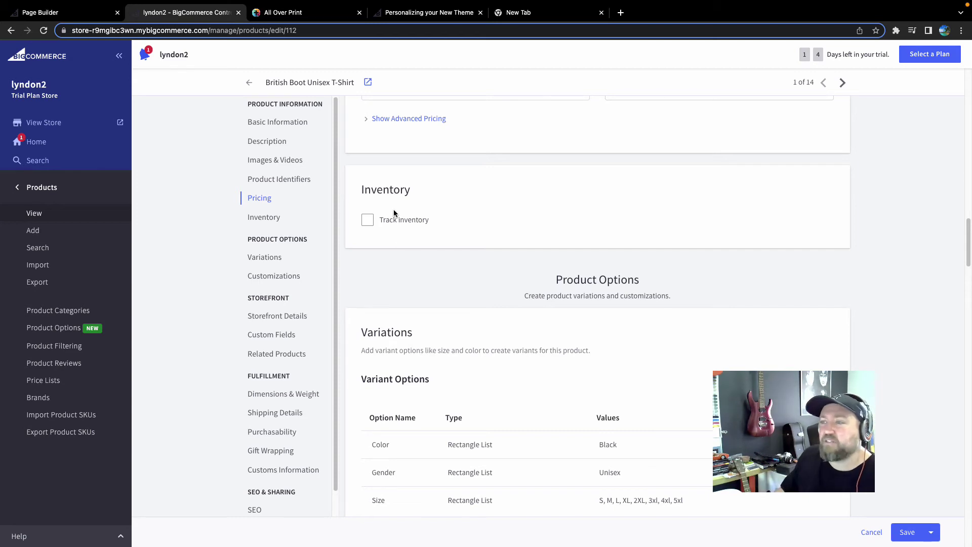
{"action": "scroll", "coordinate": [455, 241], "scroll_direction": "down", "scroll_amount": 4}
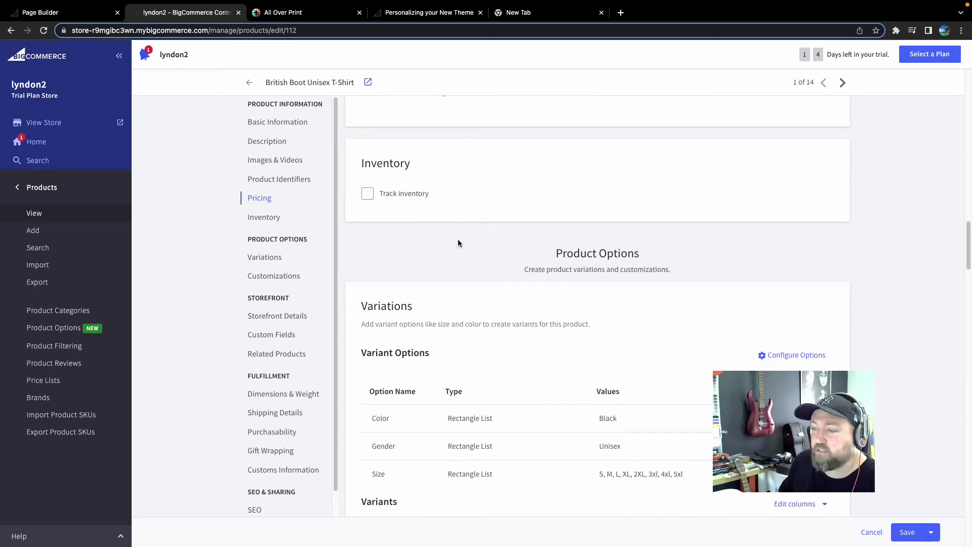
{"action": "scroll", "coordinate": [464, 203], "scroll_direction": "down", "scroll_amount": 5}
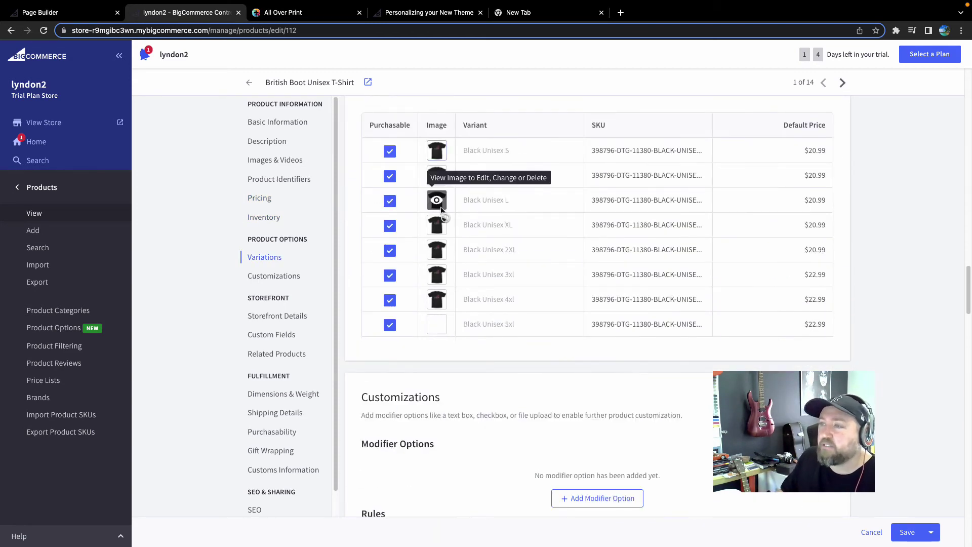
{"action": "scroll", "coordinate": [691, 333], "scroll_direction": "up", "scroll_amount": 2}
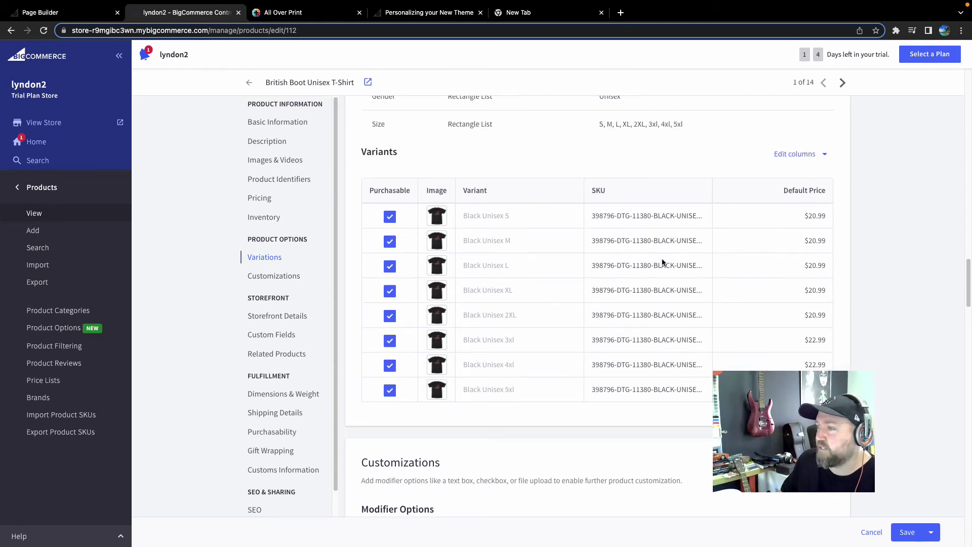
{"action": "scroll", "coordinate": [497, 271], "scroll_direction": "down", "scroll_amount": 3}
{"action": "scroll", "coordinate": [523, 295], "scroll_direction": "up", "scroll_amount": 1}
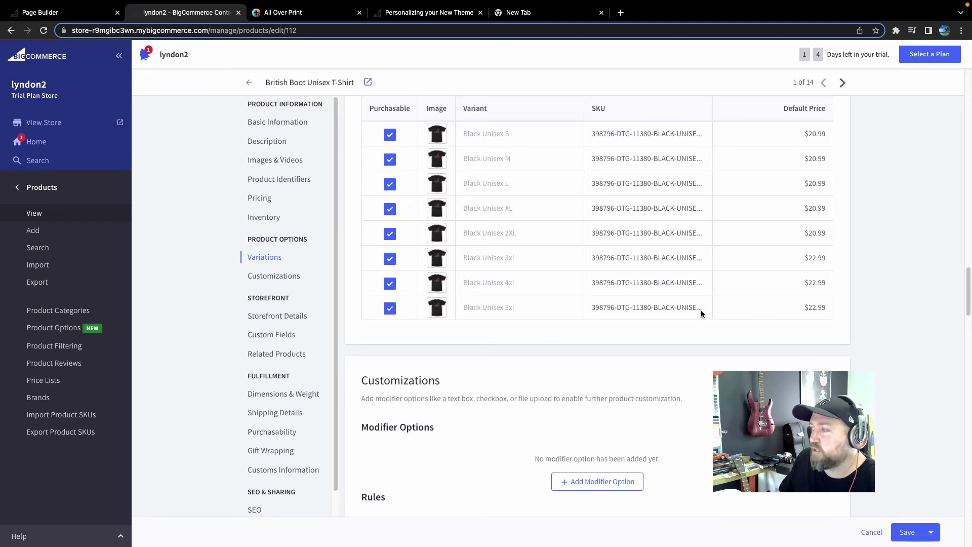
{"action": "scroll", "coordinate": [751, 315], "scroll_direction": "down", "scroll_amount": 7}
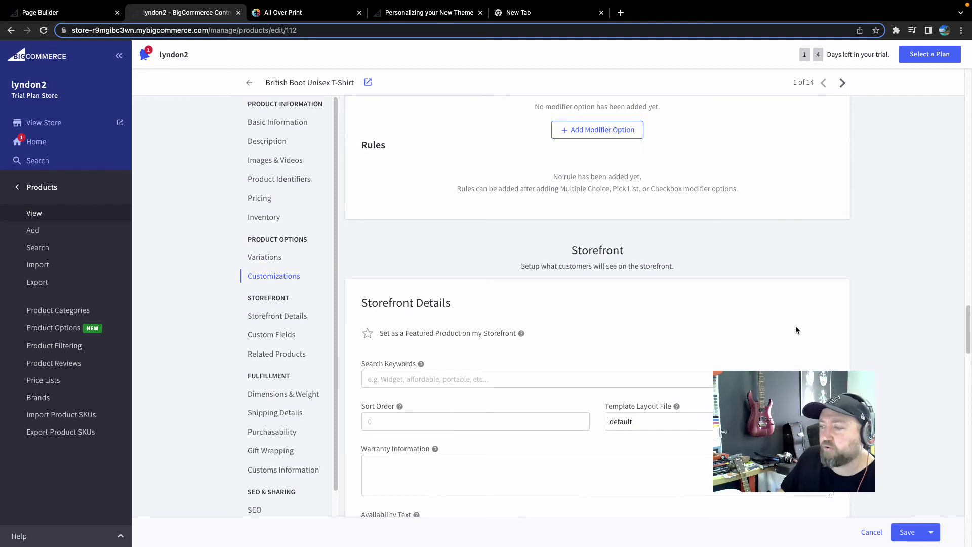
{"action": "scroll", "coordinate": [795, 326], "scroll_direction": "up", "scroll_amount": 10}
{"action": "scroll", "coordinate": [674, 297], "scroll_direction": "up", "scroll_amount": 15}
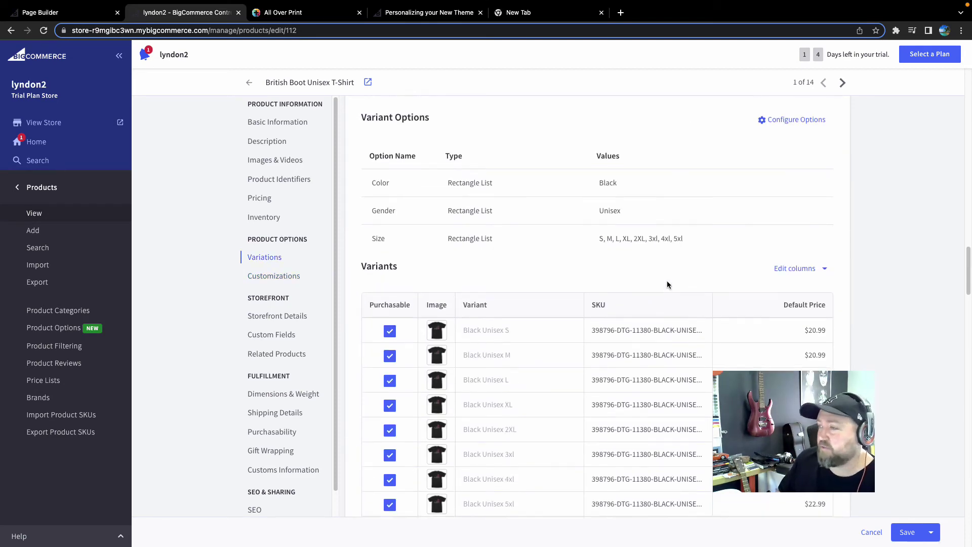
{"action": "scroll", "coordinate": [667, 285], "scroll_direction": "up", "scroll_amount": 10}
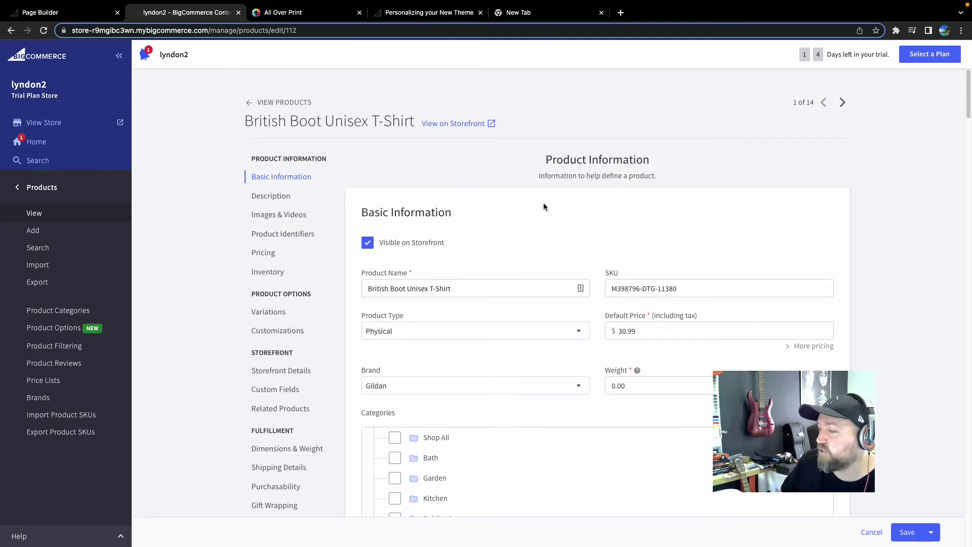
Step: Save the British Boot Unisex T-Shirt and go to Storefront Themes, showing Cornerstone Light 6.3.0
{"action": "left_click", "coordinate": [906, 533]}
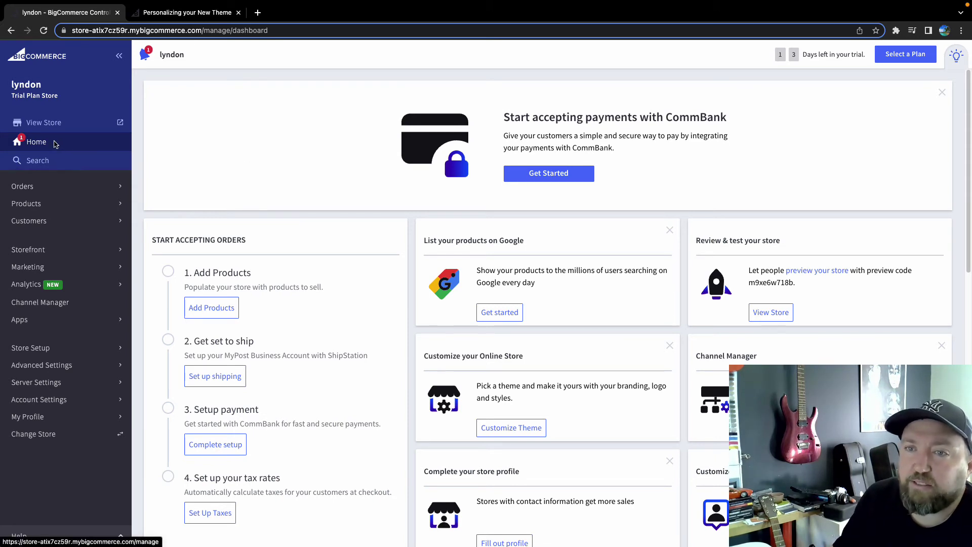
{"action": "left_click", "coordinate": [54, 251]}
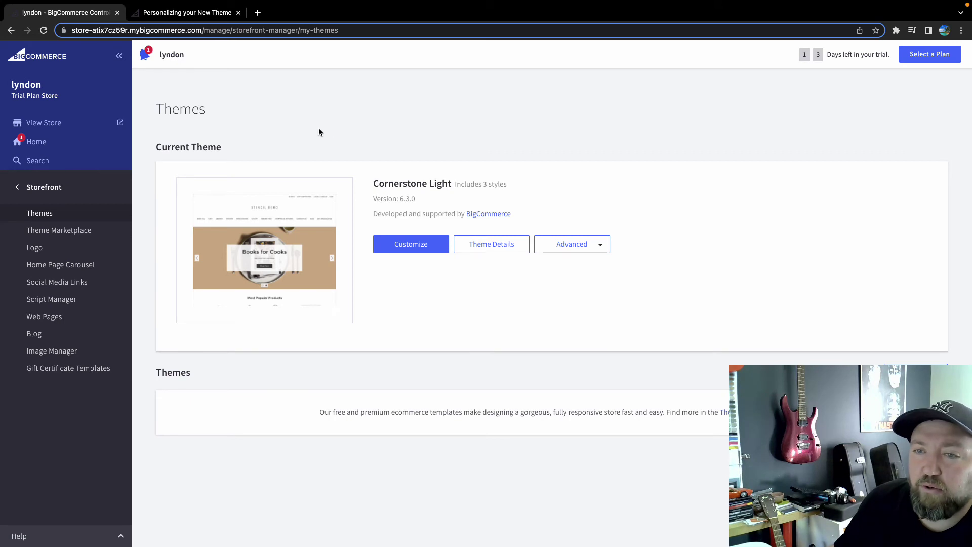
{"action": "left_click", "coordinate": [45, 248]}
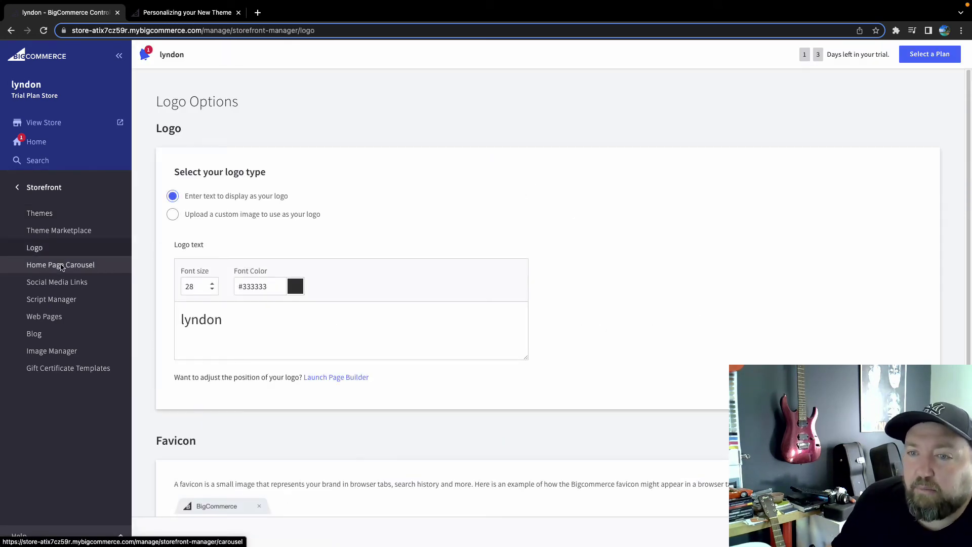
{"action": "left_click", "coordinate": [61, 266]}
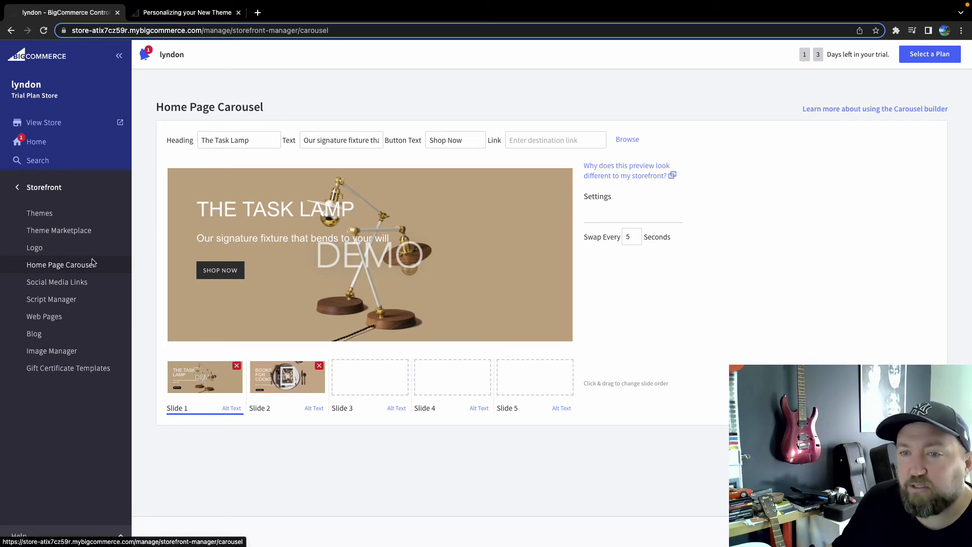
{"action": "left_click", "coordinate": [64, 288]}
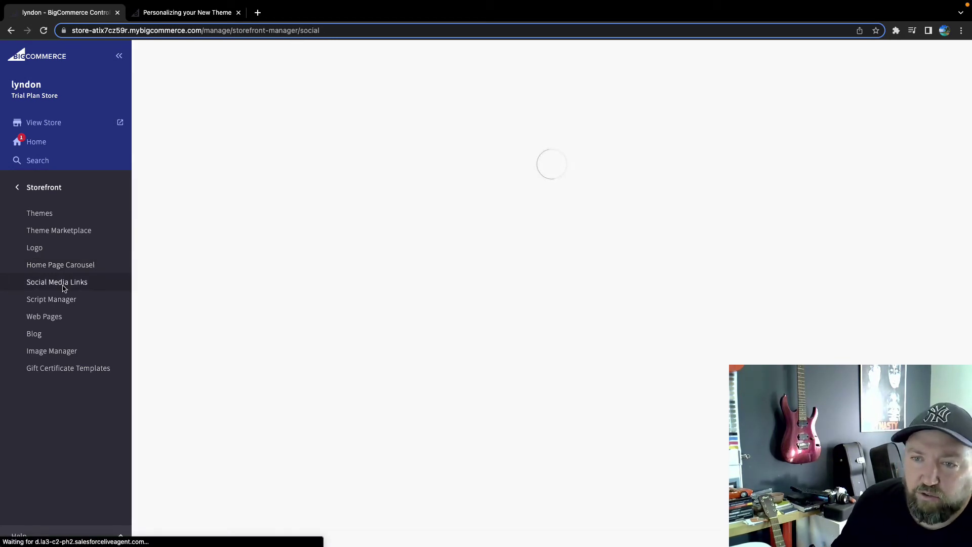
{"action": "left_click", "coordinate": [65, 319]}
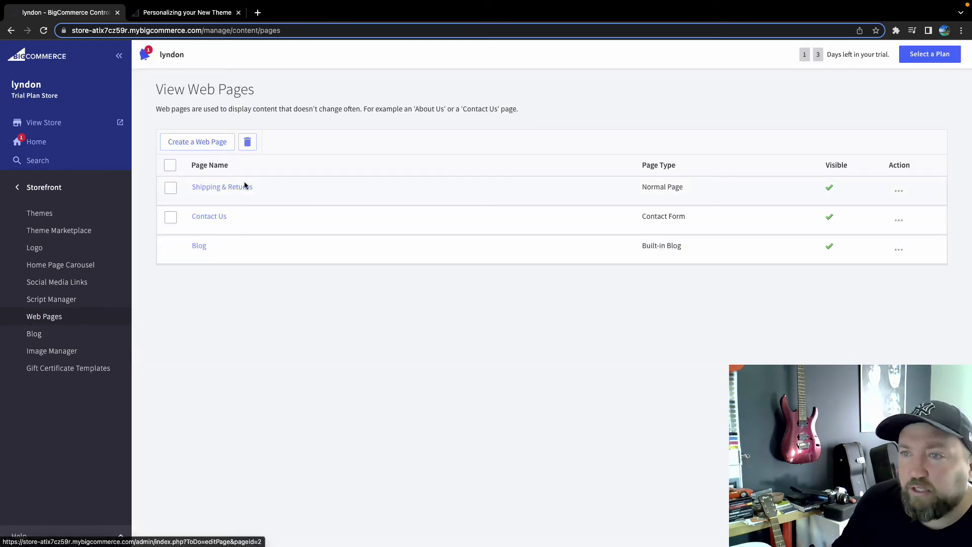
{"action": "left_click", "coordinate": [37, 333]}
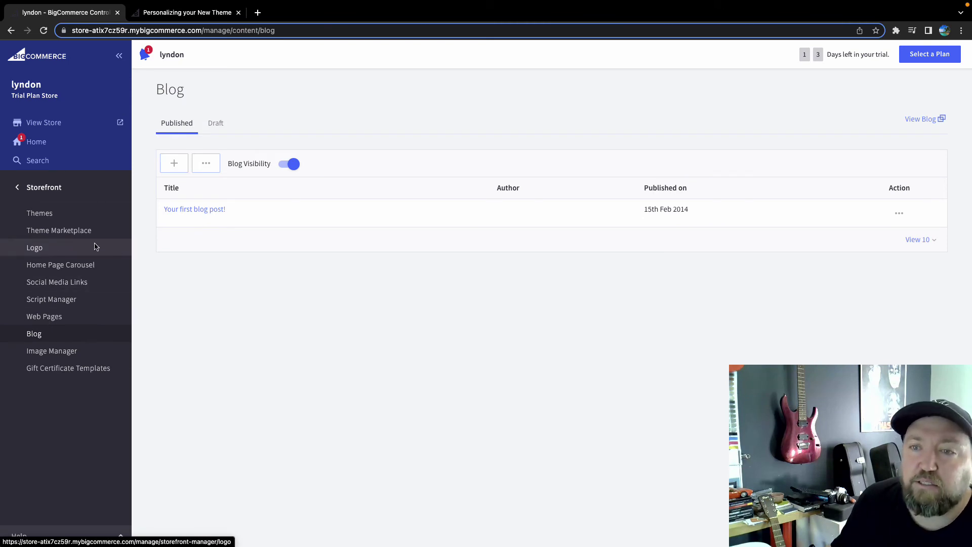
{"action": "left_click", "coordinate": [39, 215]}
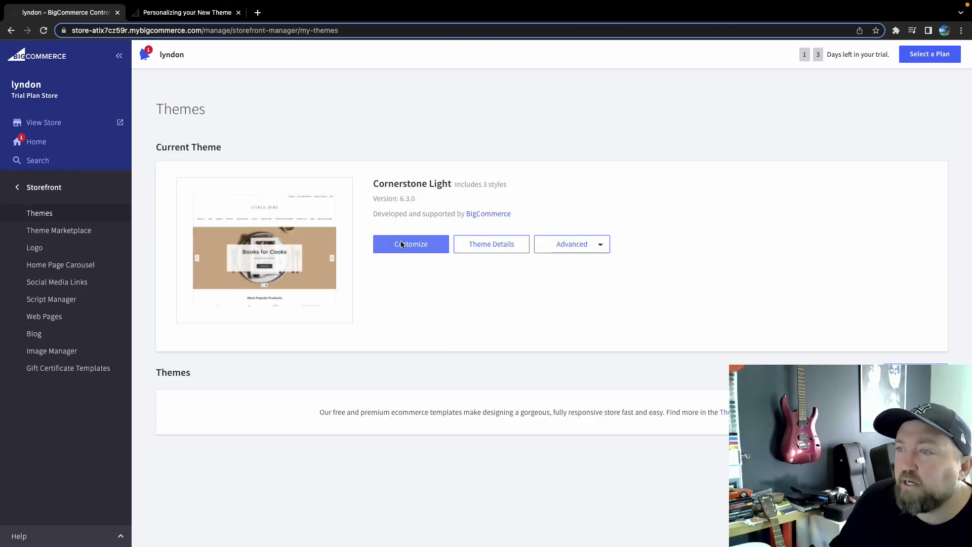
{"action": "left_click", "coordinate": [399, 246]}
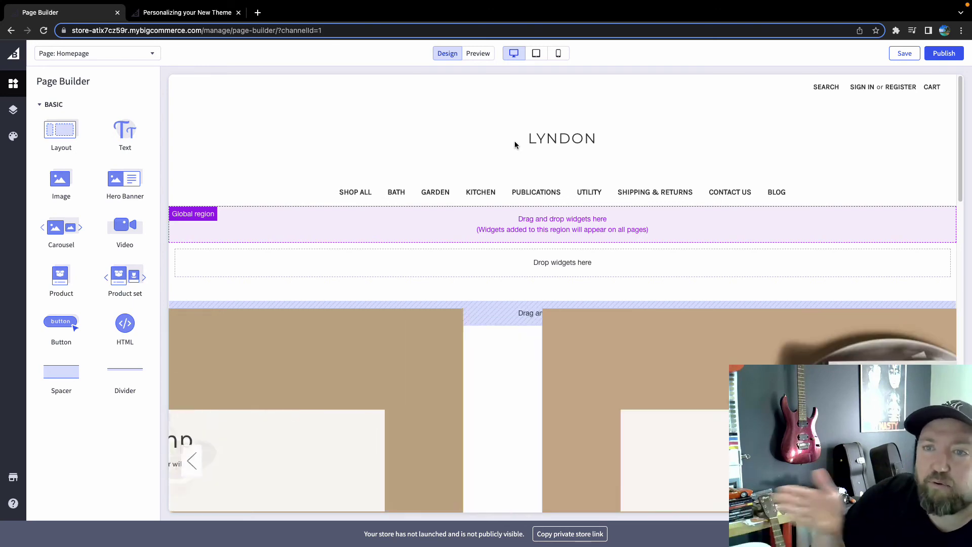
Step: Scroll the Page Builder Homepage canvas down past the hero carousel and back up
{"action": "scroll", "coordinate": [440, 215], "scroll_direction": "down", "scroll_amount": 2}
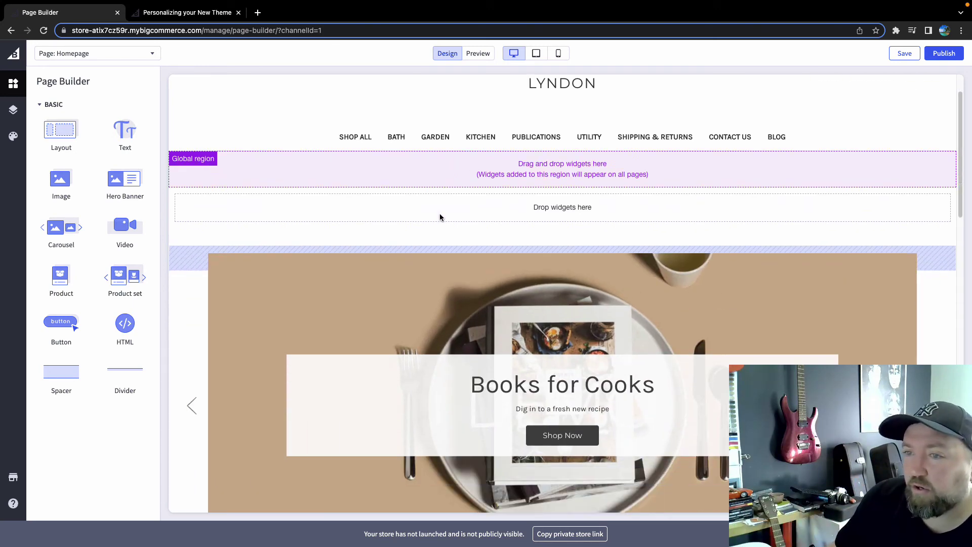
{"action": "scroll", "coordinate": [347, 165], "scroll_direction": "down", "scroll_amount": 2}
{"action": "scroll", "coordinate": [310, 124], "scroll_direction": "up", "scroll_amount": 4}
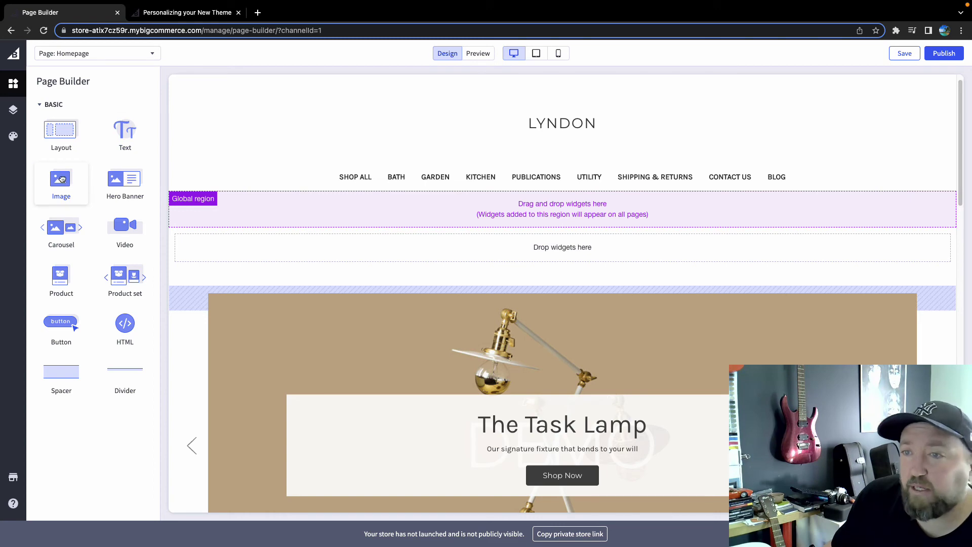
{"action": "left_click_drag", "start_coordinate": [62, 179], "coordinate": [525, 259]}
{"action": "scroll", "coordinate": [405, 253], "scroll_direction": "down", "scroll_amount": 3}
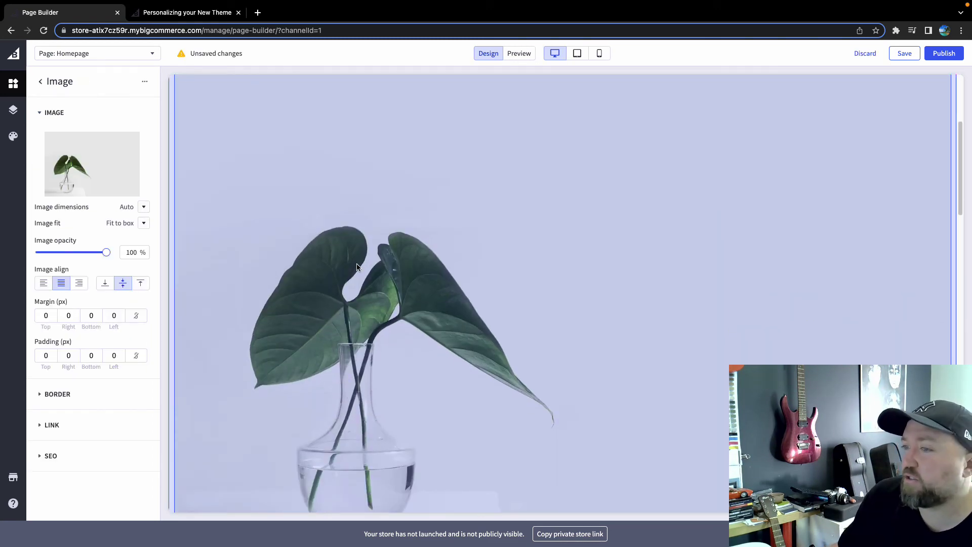
{"action": "scroll", "coordinate": [359, 260], "scroll_direction": "up", "scroll_amount": 4}
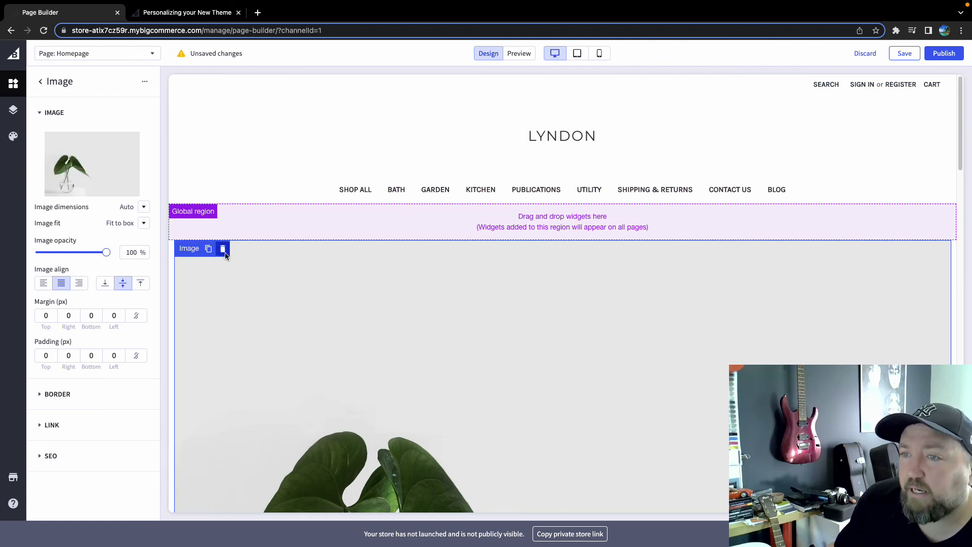
{"action": "left_click", "coordinate": [221, 248]}
{"action": "scroll", "coordinate": [366, 223], "scroll_direction": "down", "scroll_amount": 3}
{"action": "scroll", "coordinate": [366, 224], "scroll_direction": "down", "scroll_amount": 1}
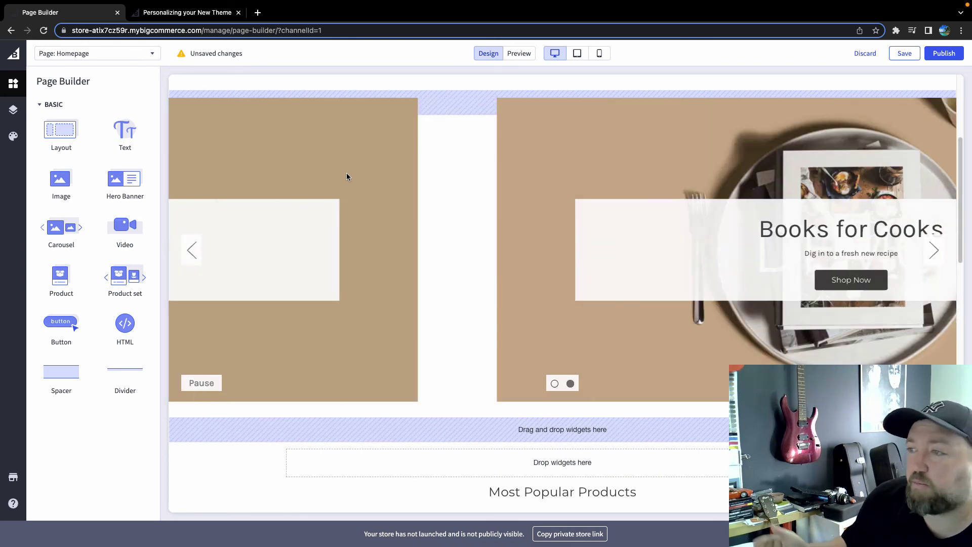
{"action": "scroll", "coordinate": [361, 186], "scroll_direction": "down", "scroll_amount": 6}
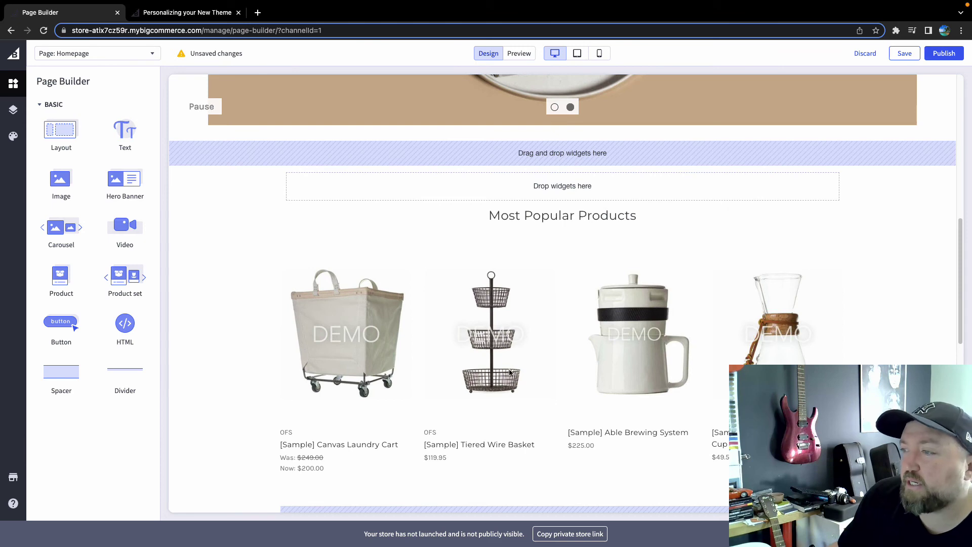
{"action": "scroll", "coordinate": [562, 303], "scroll_direction": "down", "scroll_amount": 4}
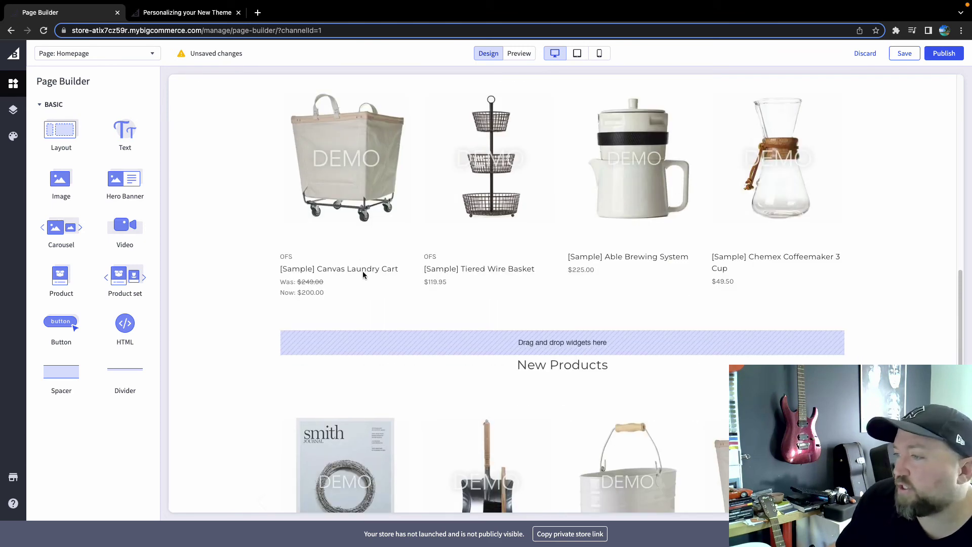
{"action": "scroll", "coordinate": [361, 304], "scroll_direction": "down", "scroll_amount": 2}
{"action": "scroll", "coordinate": [360, 350], "scroll_direction": "down", "scroll_amount": 6}
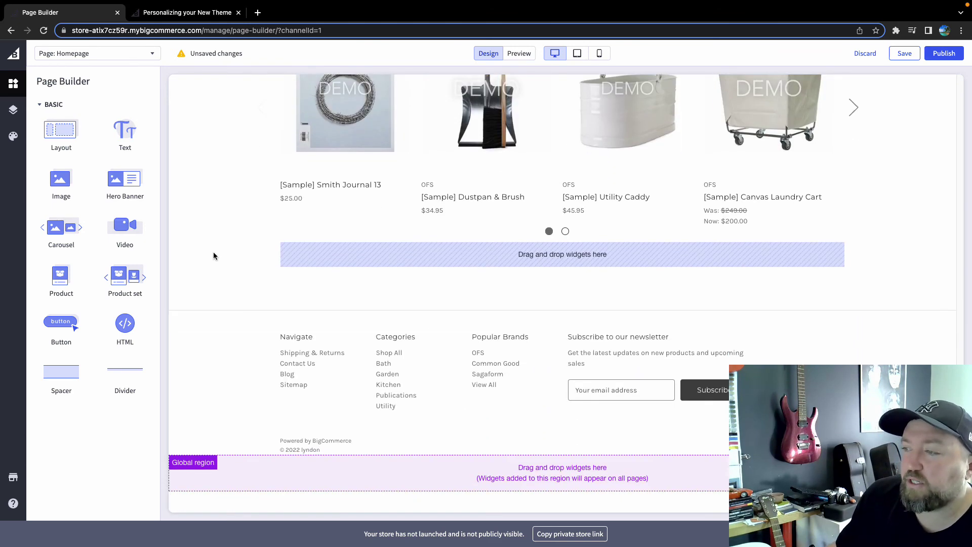
{"action": "scroll", "coordinate": [251, 377], "scroll_direction": "up", "scroll_amount": 15}
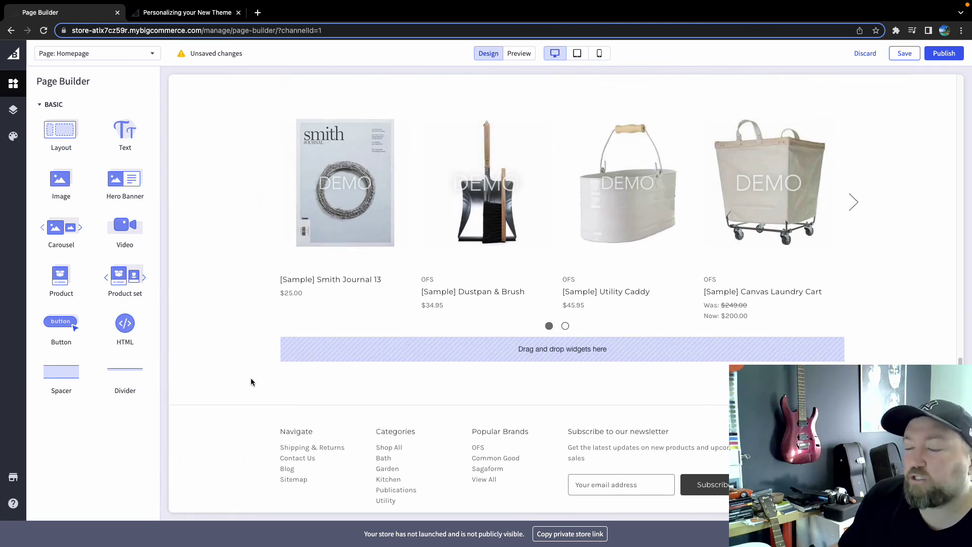
{"action": "scroll", "coordinate": [242, 361], "scroll_direction": "up", "scroll_amount": 5}
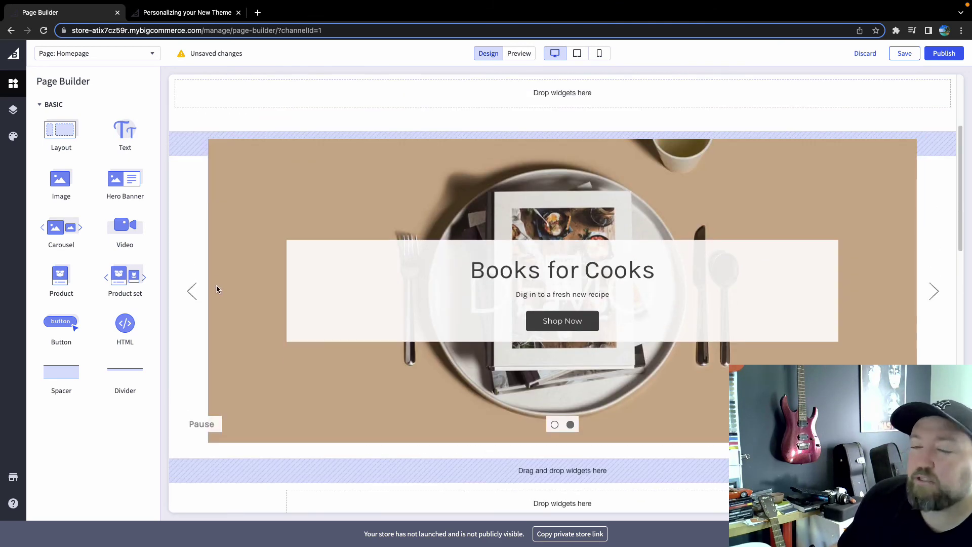